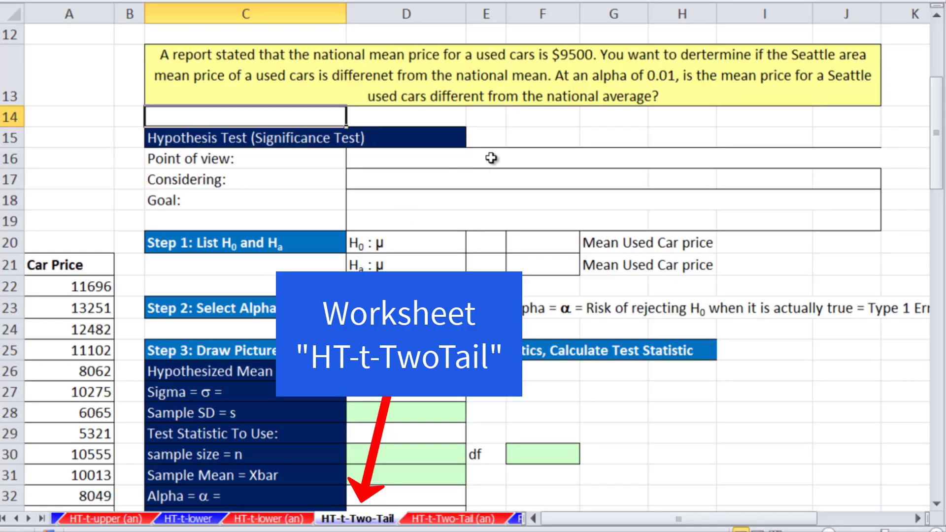
# Step: Enter a period in B16, B17 and B18 to reveal the point of view, Seattle used-car population and test goal
pyautogui.click(487, 140)
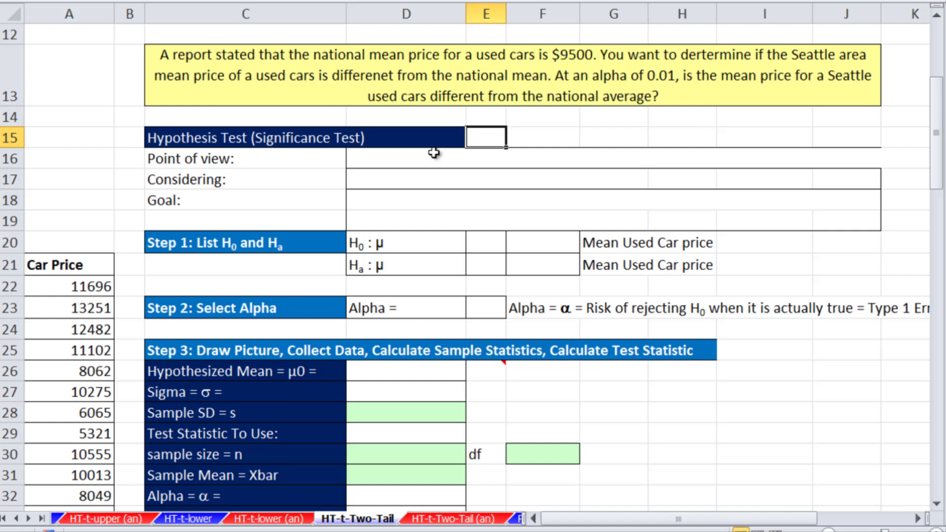
pyautogui.click(136, 159)
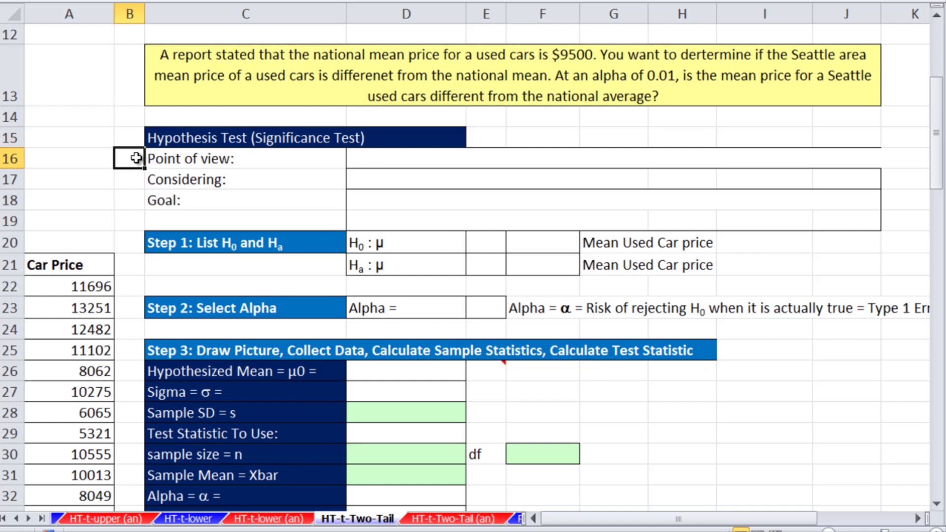
pyautogui.write('.')
pyautogui.press('Return')
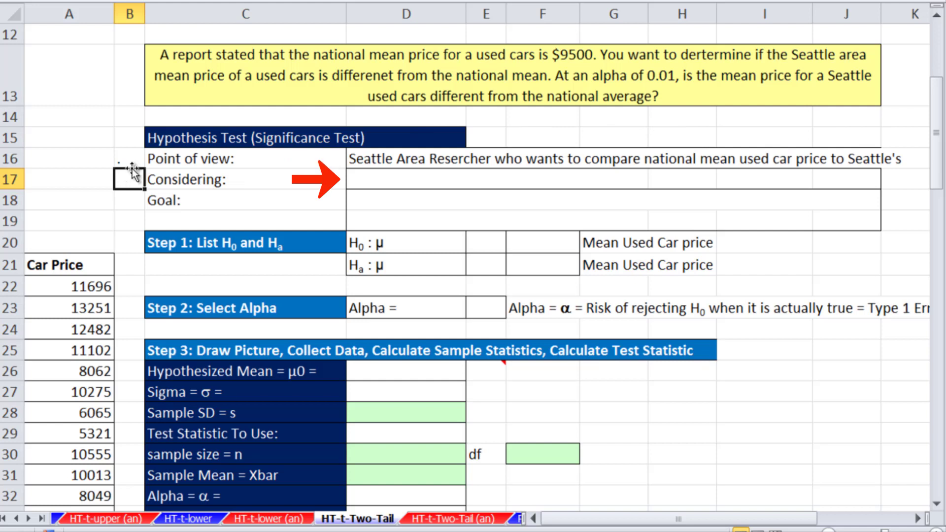
pyautogui.write('.')
pyautogui.press('Return')
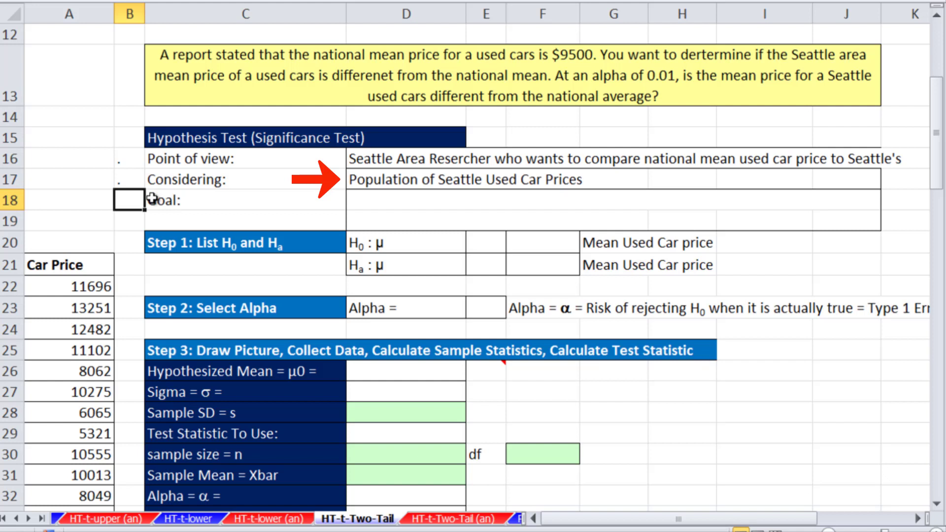
pyautogui.write('.')
pyautogui.press('Return')
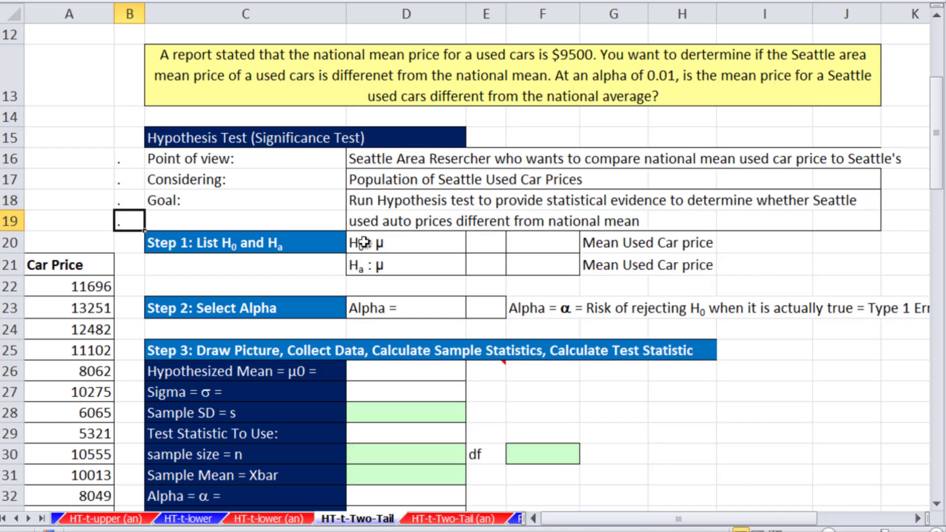
# Step: Put the = operator in the null hypothesis row E20
pyautogui.moveTo(363, 242); pyautogui.dragTo(544, 245)
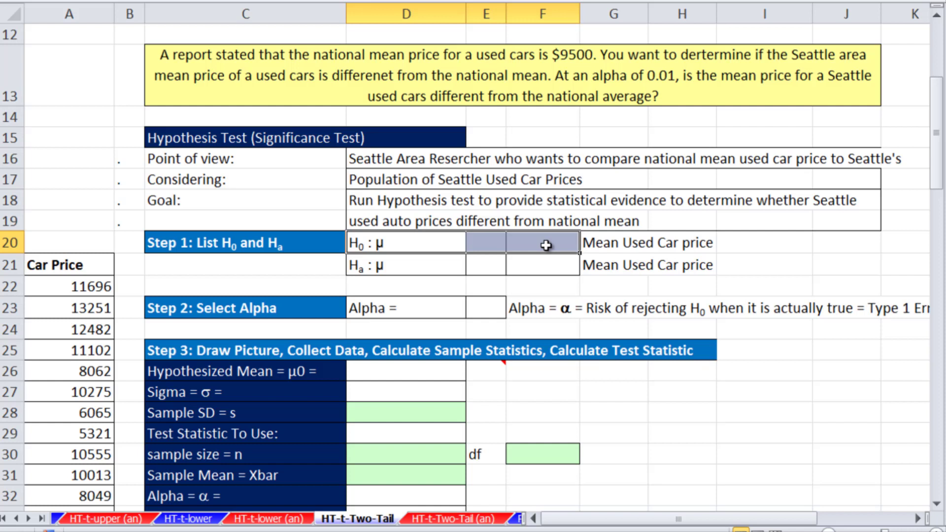
pyautogui.moveTo(391, 266); pyautogui.dragTo(544, 265)
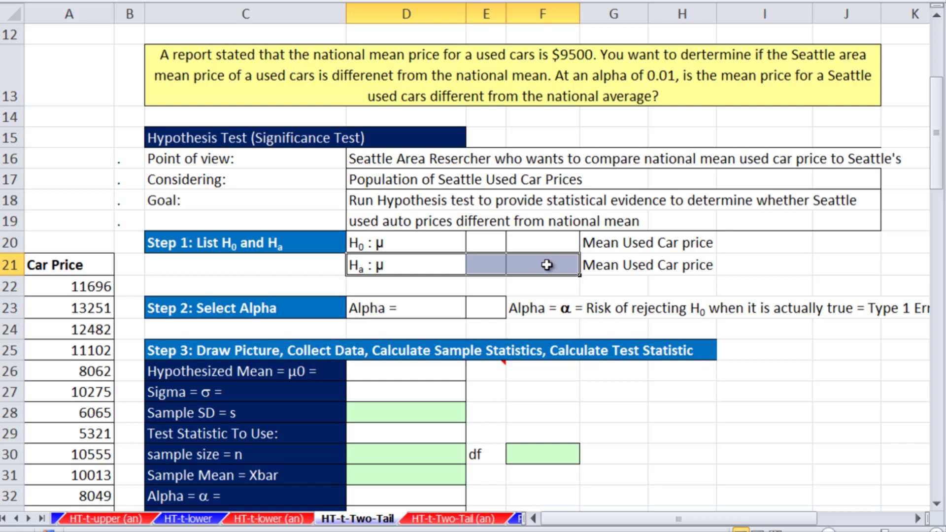
pyautogui.click(500, 268)
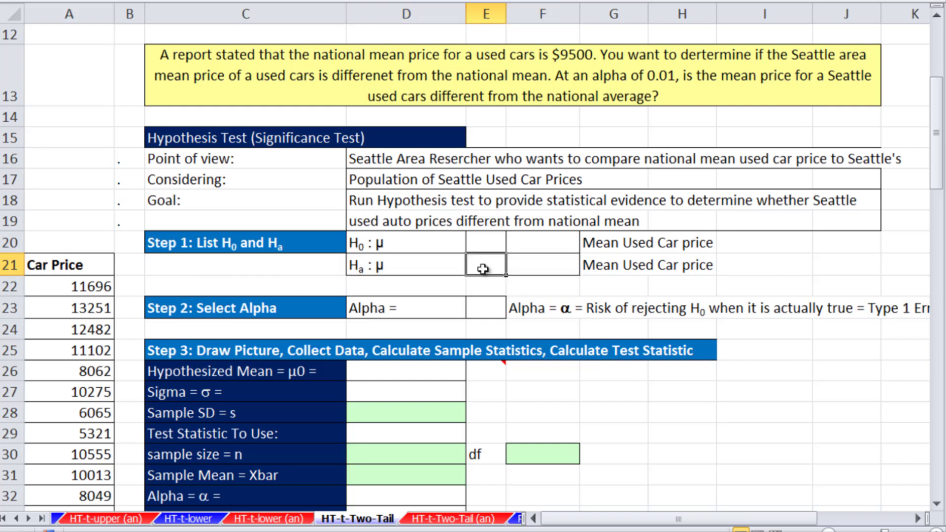
pyautogui.click(479, 243)
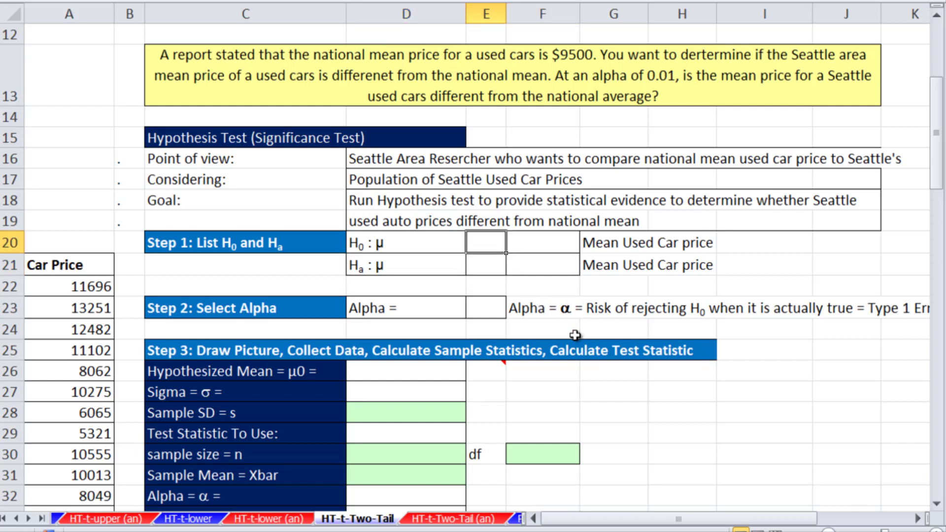
pyautogui.press('F2')
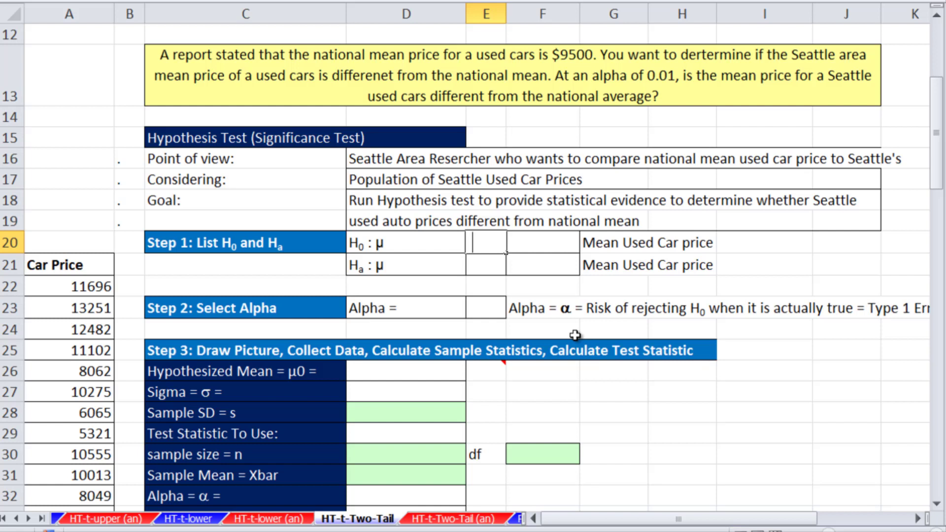
pyautogui.write('=')
pyautogui.press('Tab')
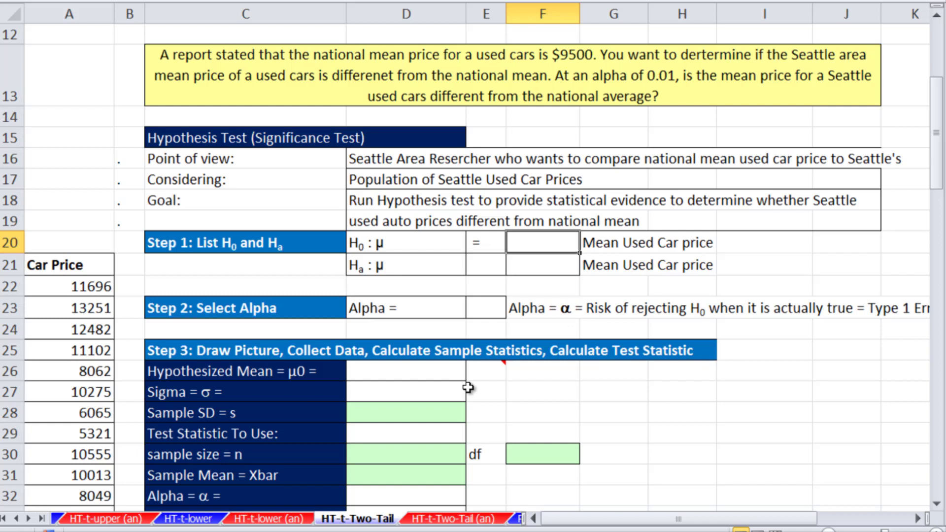
# Step: Enter the 9500 hypothesized mean in D26 and link the null value F20 to it
pyautogui.click(435, 371)
pyautogui.write('9500')
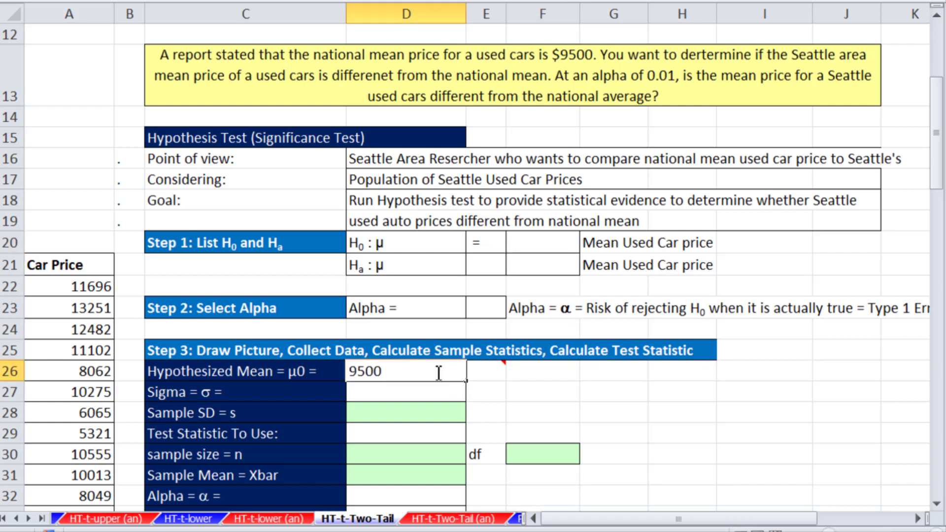
pyautogui.press('Return')
pyautogui.click(562, 241)
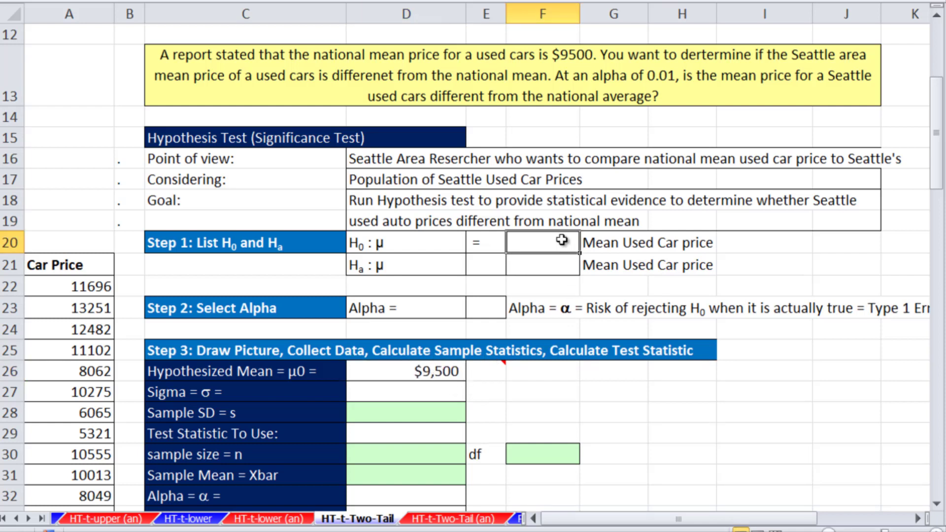
pyautogui.write('=')
pyautogui.click(447, 360)
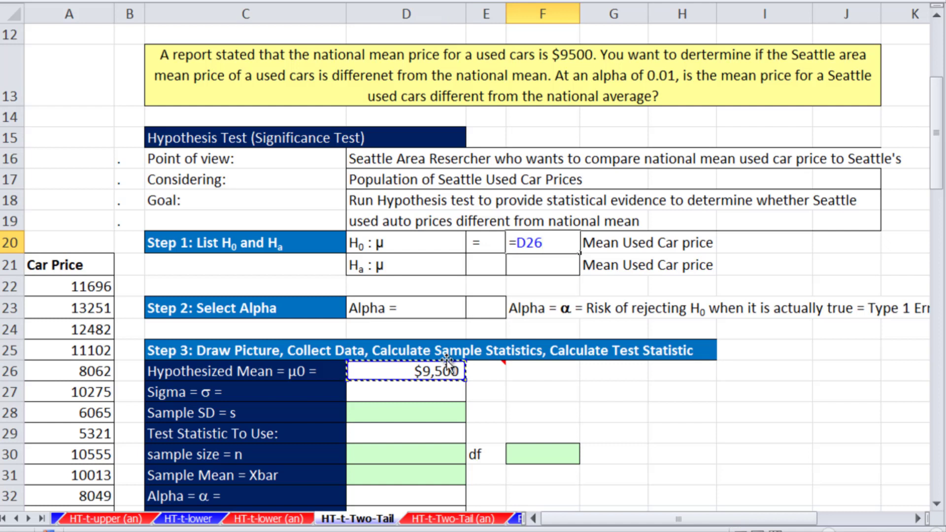
pyautogui.press('Return')
# Step: Complete the alternative hypothesis as μ <> $9,500, linking F21 to the hypothesized mean
pyautogui.click(487, 272)
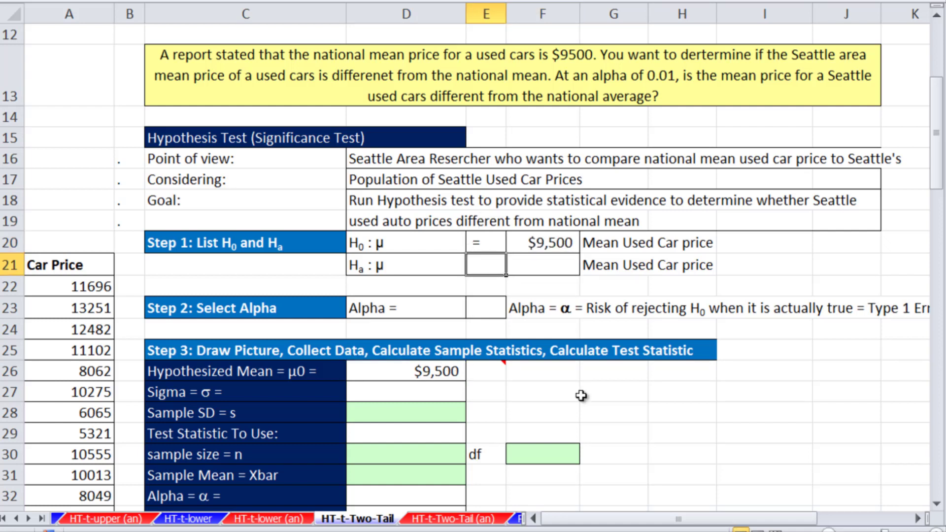
pyautogui.press('F2')
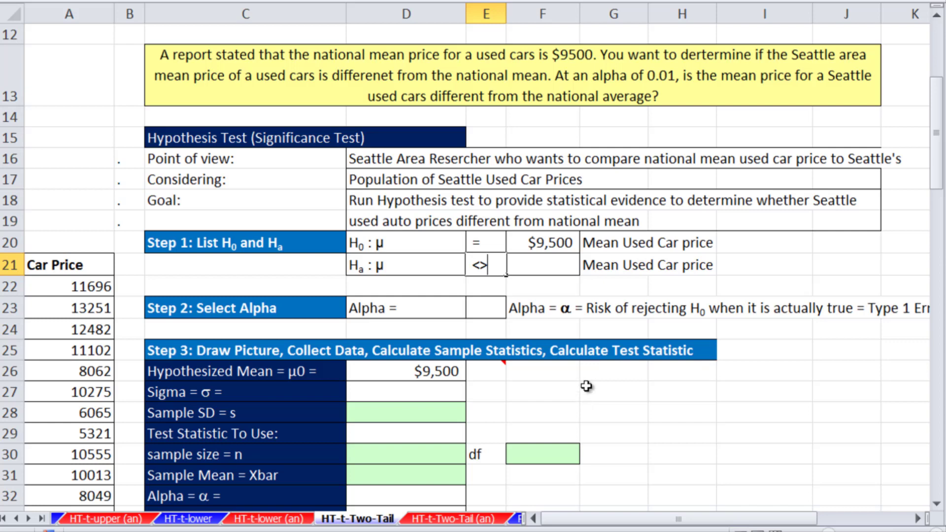
pyautogui.press('Tab')
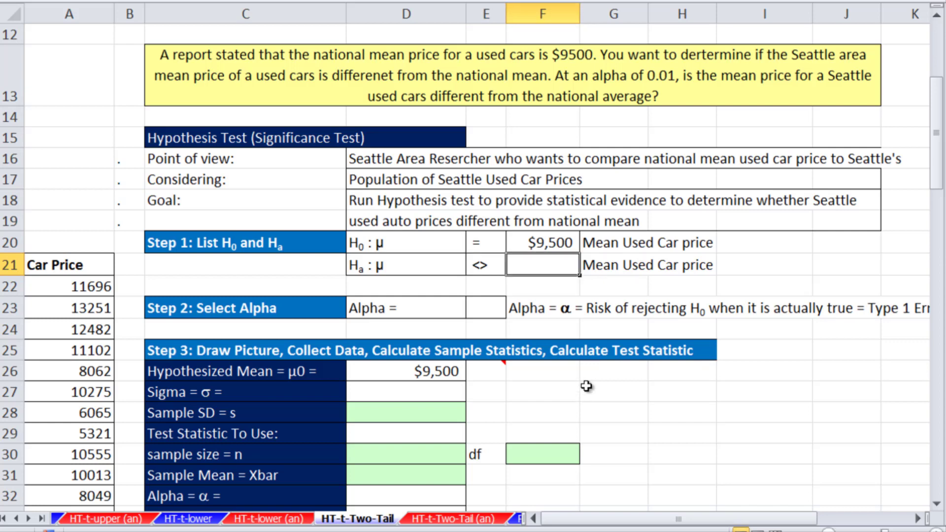
pyautogui.write('=')
pyautogui.click(433, 376)
pyautogui.hotkey('ctrl', 'Return')
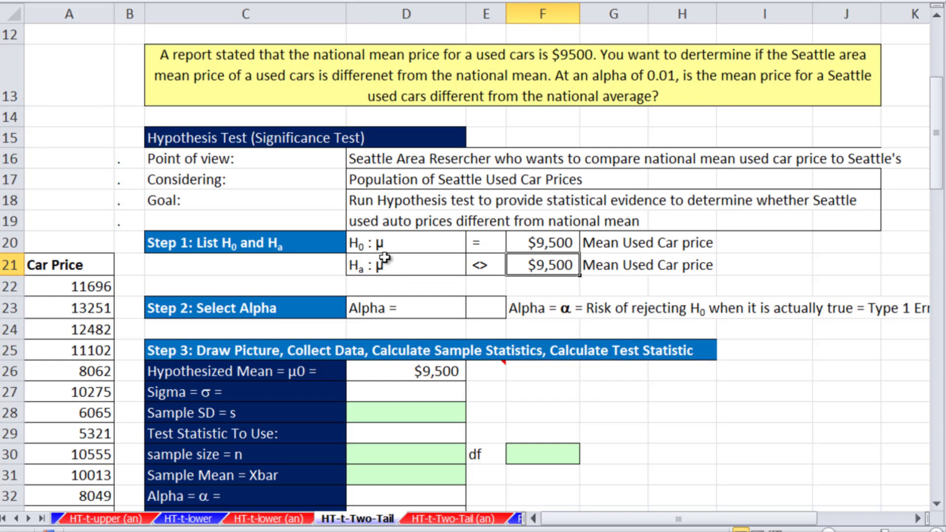
pyautogui.moveTo(355, 244); pyautogui.dragTo(554, 249)
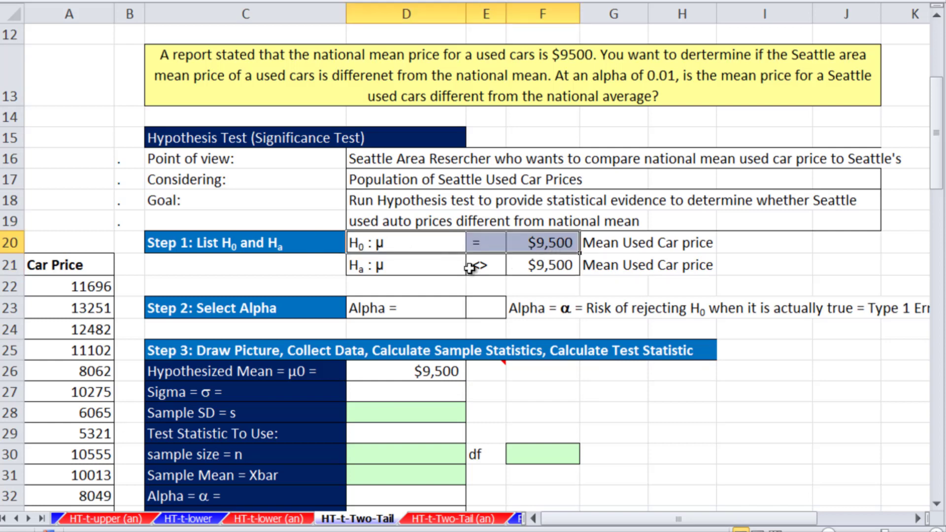
pyautogui.moveTo(401, 268); pyautogui.dragTo(562, 269)
# Step: Set alpha to 0.01 in E23
pyautogui.click(493, 314)
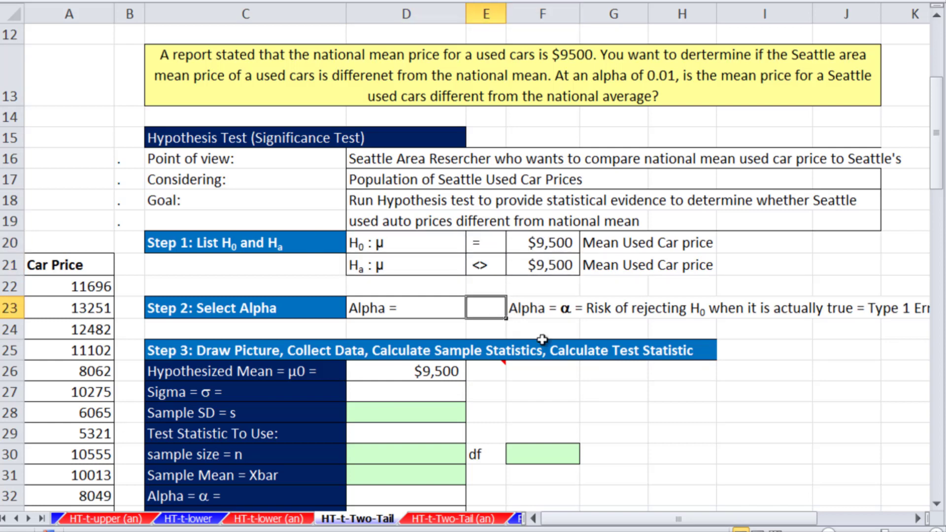
pyautogui.write('.01')
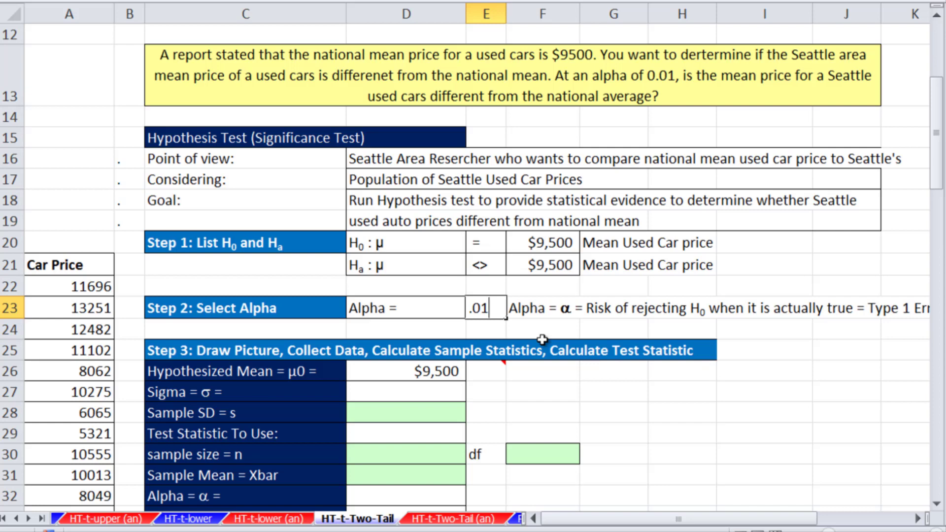
pyautogui.press('Return')
pyautogui.click(683, 392)
# Step: Enter NA for sigma and t as the test statistic
pyautogui.scroll(-2, 695, 376)
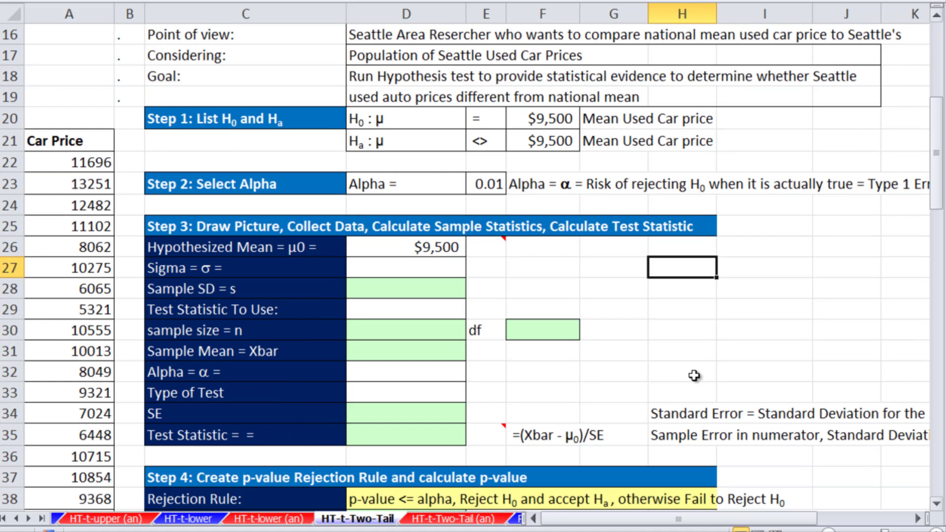
pyautogui.click(394, 270)
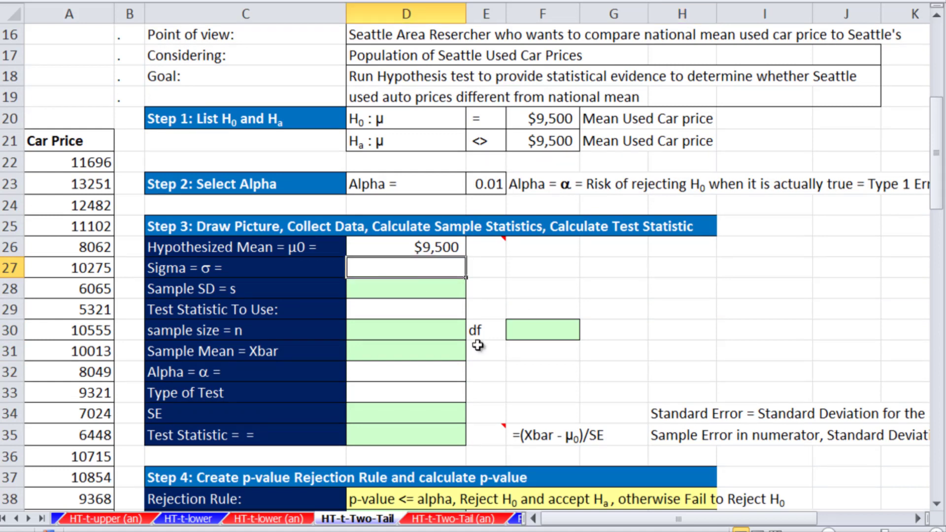
pyautogui.write('NA')
pyautogui.press('Return')
pyautogui.press('Down')
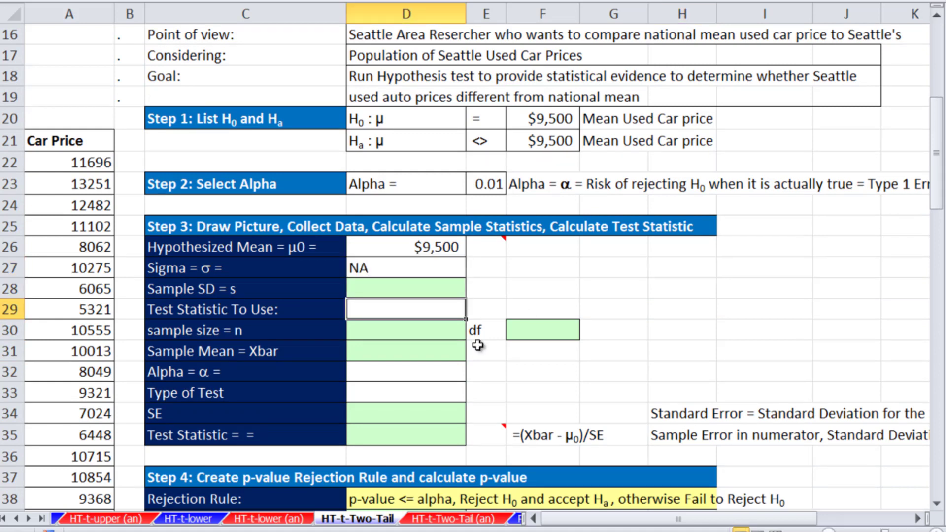
pyautogui.write('t')
pyautogui.hotkey('ctrl', 'Return')
# Step: Compute the sample standard deviation with STDEV over all the car prices
pyautogui.press('Down')
pyautogui.press('Up')
pyautogui.press('Up')
pyautogui.moveTo(390, 531)
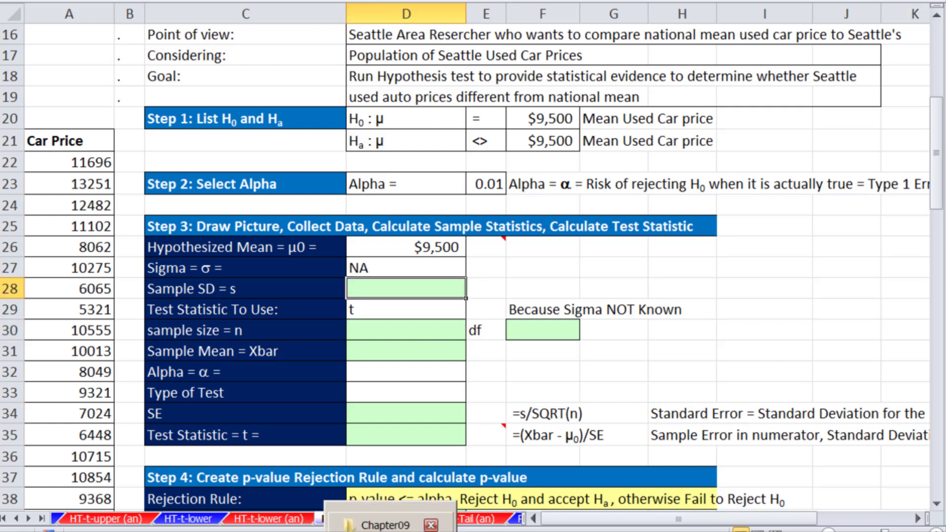
pyautogui.write('=s')
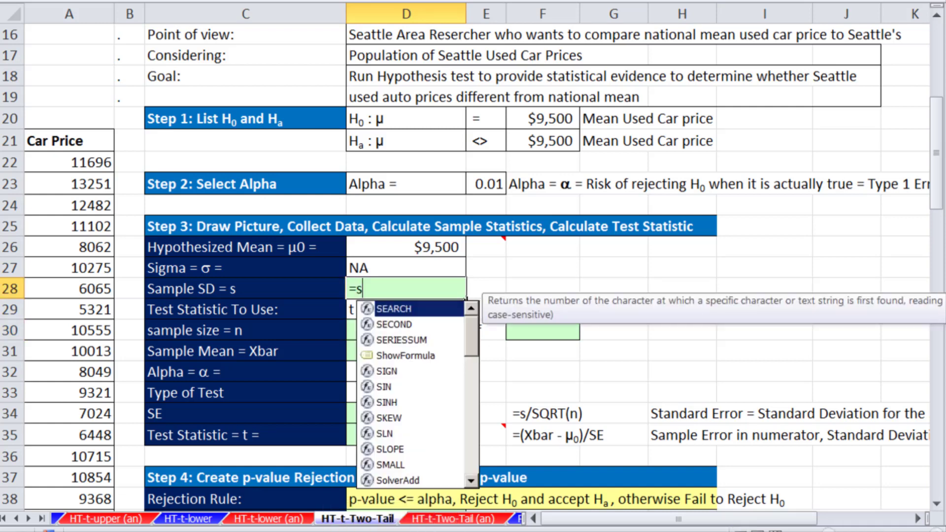
pyautogui.write('td')
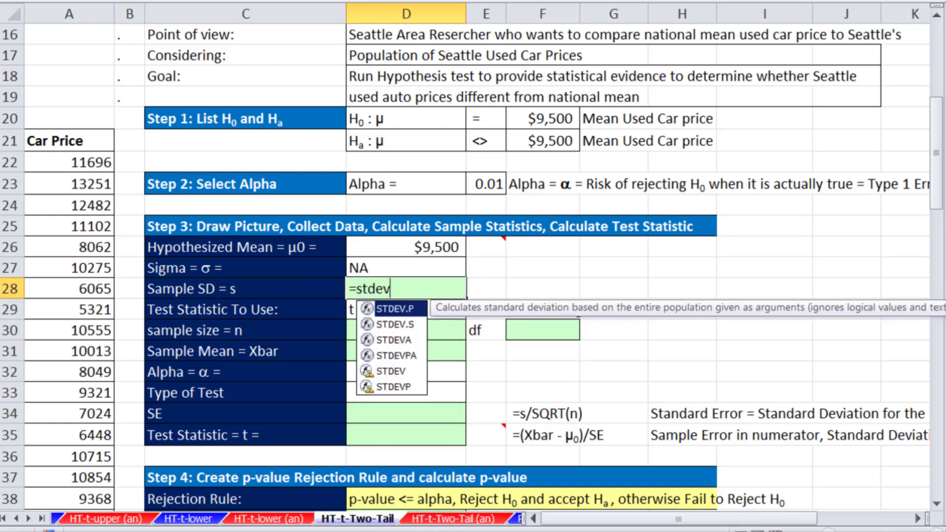
pyautogui.write('ev')
pyautogui.press('Down')
pyautogui.press('Tab')
pyautogui.click(73, 158)
pyautogui.hotkey('ctrl', 'shift', 'Down')
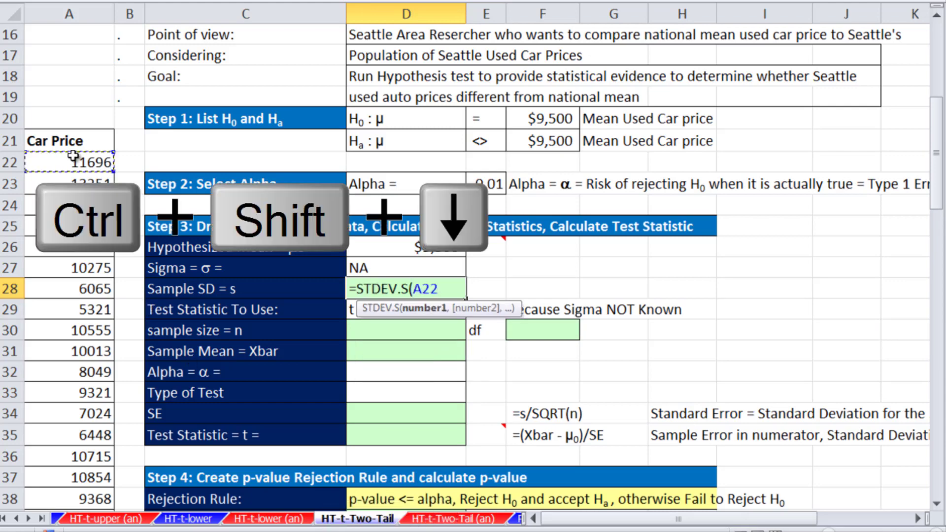
pyautogui.hotkey('shift', 'Return')
pyautogui.scroll(3, 73, 158)
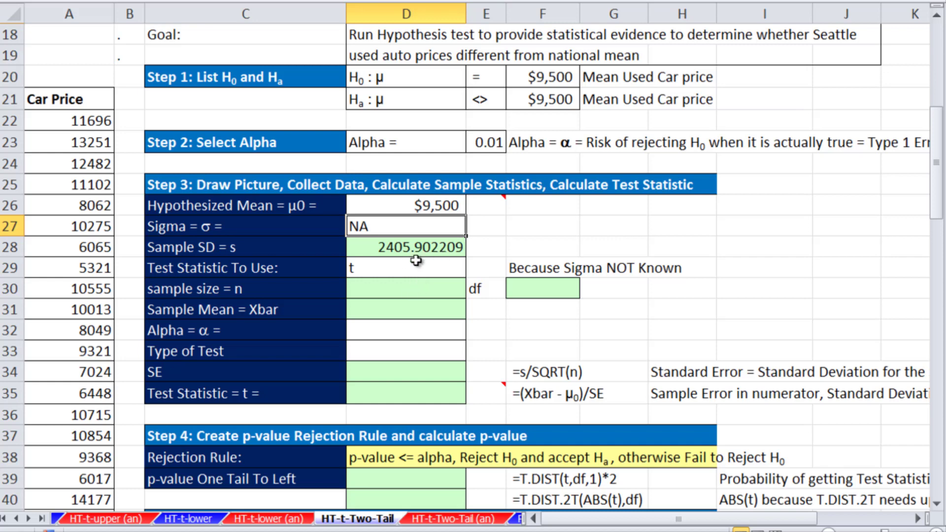
# Step: Enter sample size n = 75 in D30 with =COUNT(A22:A96)
pyautogui.click(404, 294)
pyautogui.write('=')
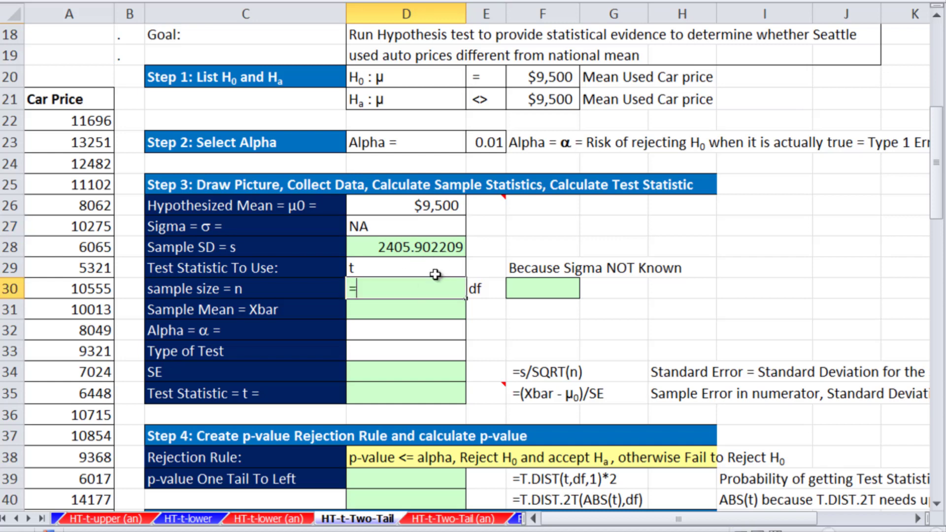
pyautogui.write('coun')
pyautogui.press('Tab')
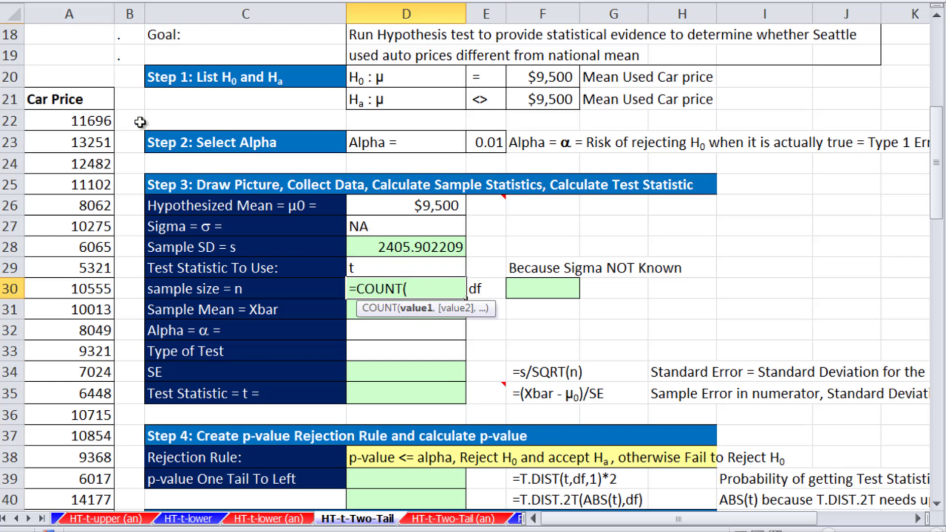
pyautogui.click(93, 121)
pyautogui.hotkey('ctrl', 'shift', 'Down')
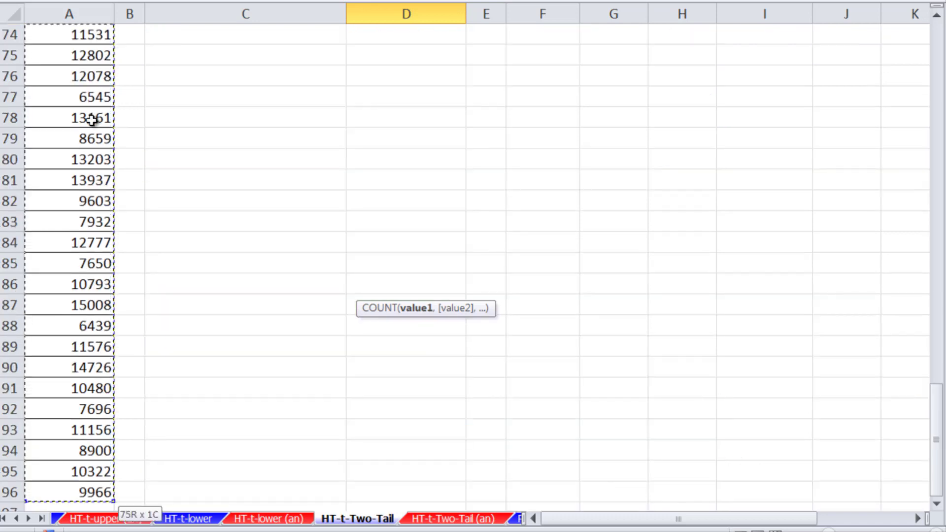
pyautogui.press('Return')
# Step: Set degrees of freedom to 74 in F30 with =D30-1
pyautogui.scroll(3, 375, 227)
pyautogui.click(531, 251)
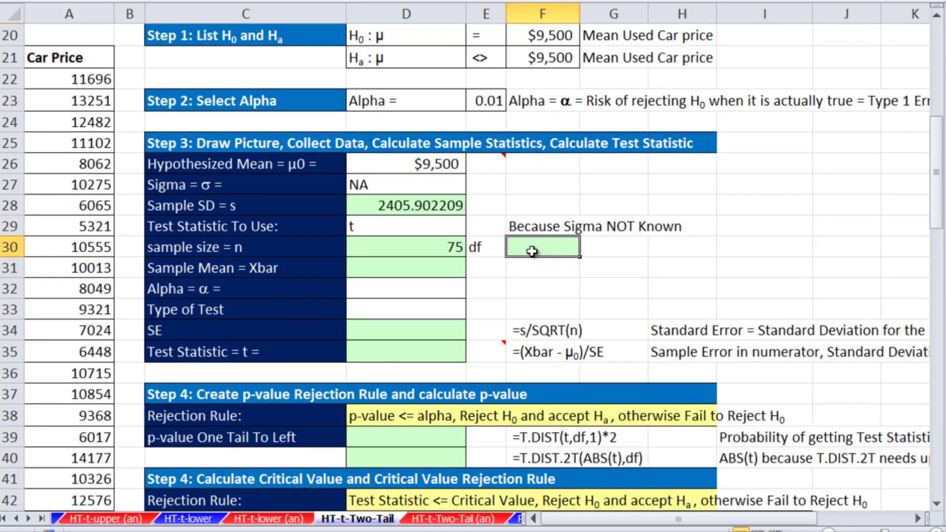
pyautogui.write('=')
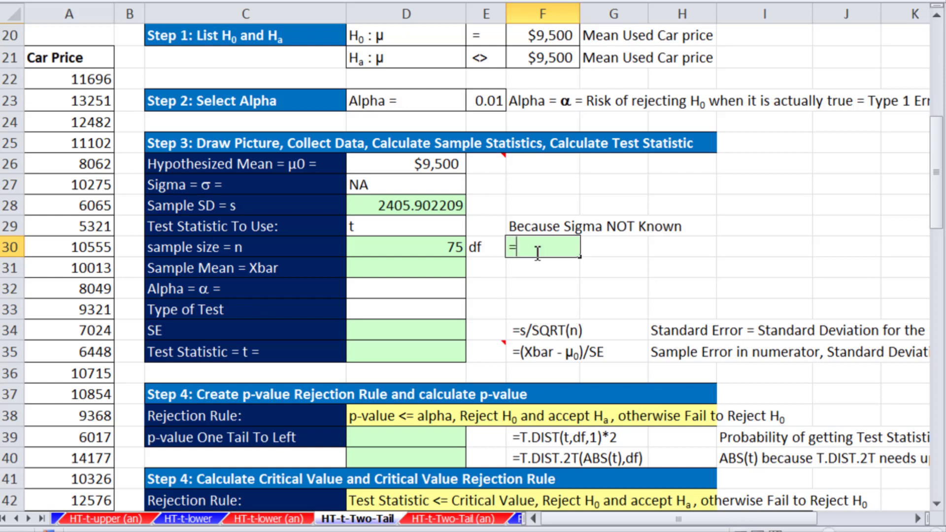
pyautogui.click(424, 249)
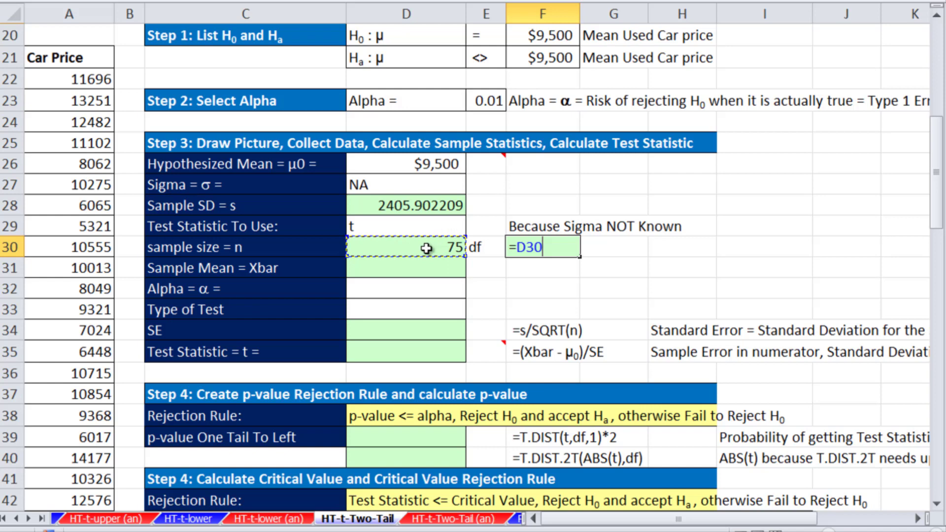
pyautogui.write('-1')
pyautogui.press('Return')
# Step: Compute the sample mean 9922.546667 in D31 with =AVERAGE(A22:A96)
pyautogui.click(425, 268)
pyautogui.write('=aver')
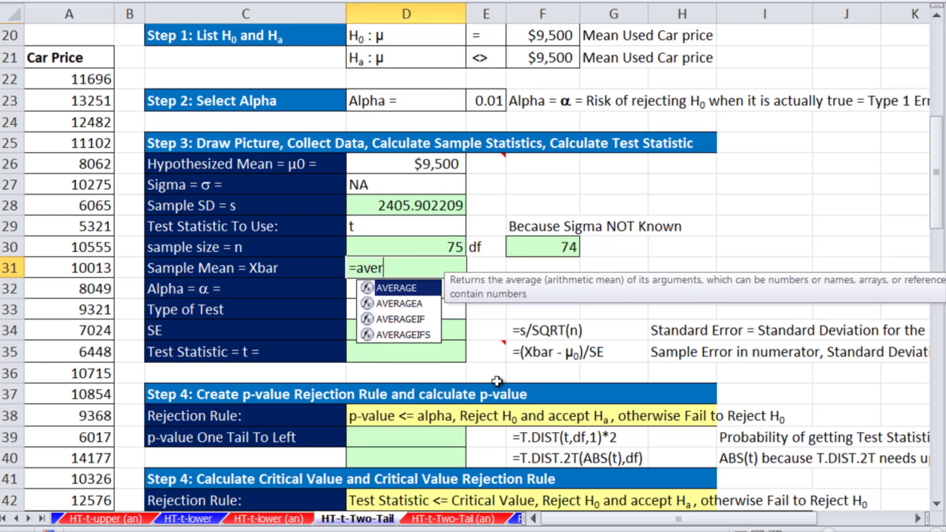
pyautogui.press('Tab')
pyautogui.click(88, 78)
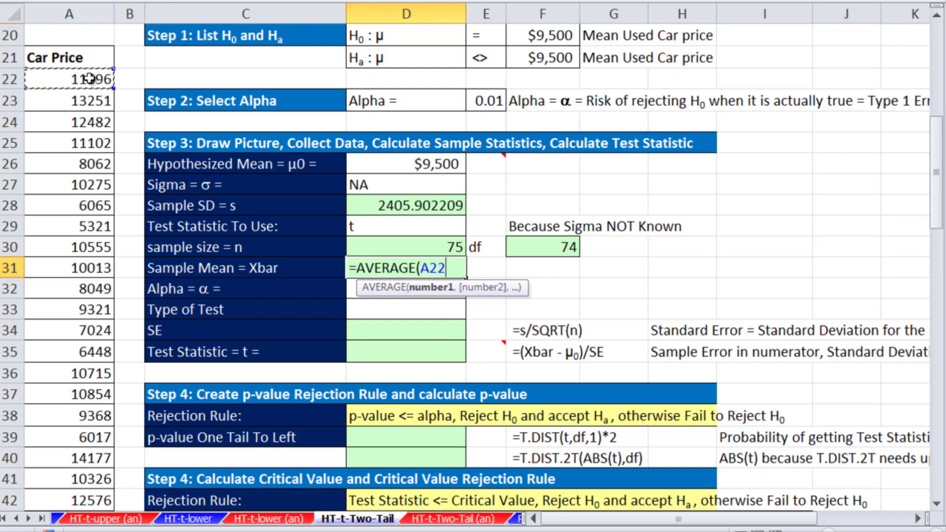
pyautogui.hotkey('ctrl', 'shift', 'Down')
pyautogui.press('Return')
pyautogui.press('Up')
pyautogui.press('Up')
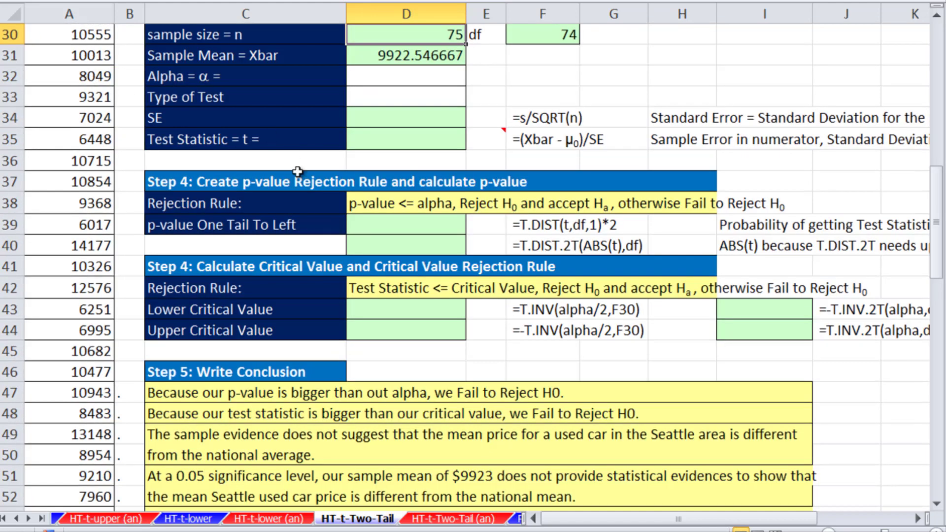
pyautogui.scroll(4, 501, 282)
# Step: Link alpha in D32 to E23 (0.01) and choose Two Tail as the test type
pyautogui.click(431, 331)
pyautogui.write('=')
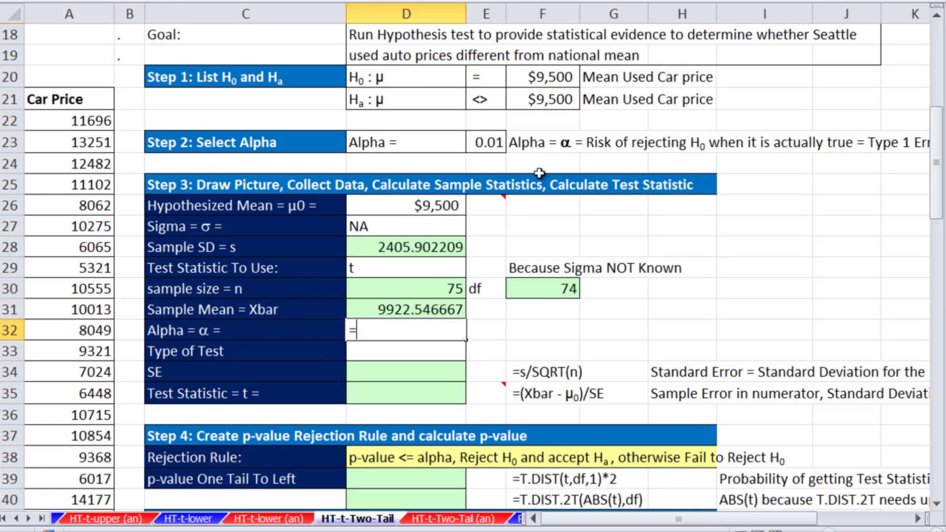
pyautogui.click(493, 143)
pyautogui.press('Return')
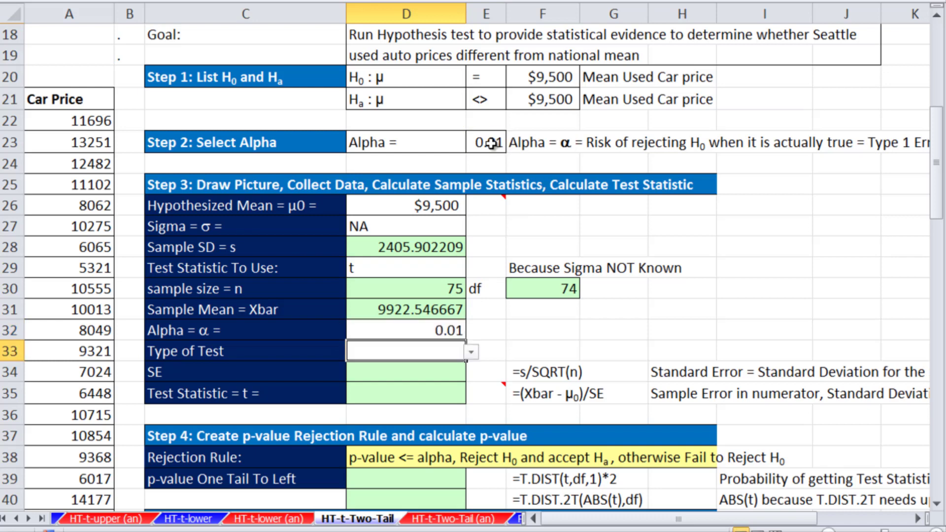
pyautogui.click(472, 352)
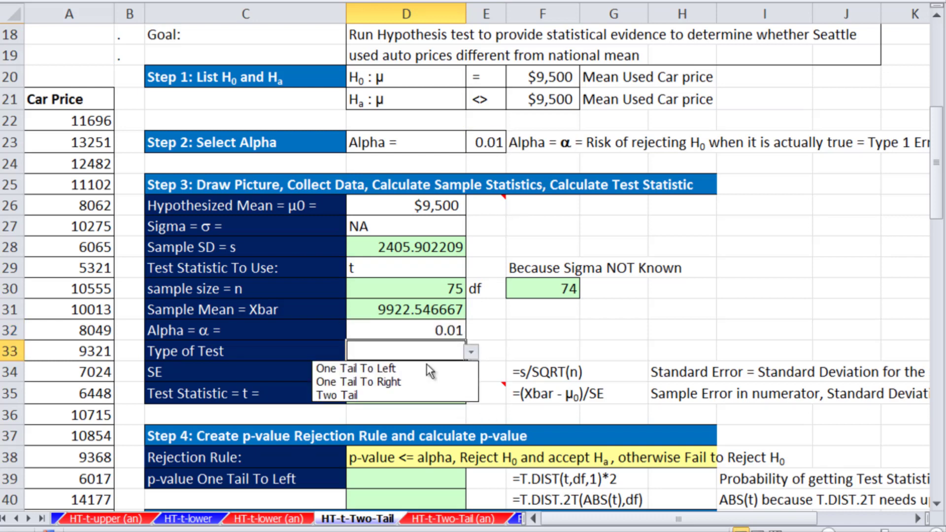
pyautogui.click(386, 395)
pyautogui.press('Return')
# Step: Compute the standard error 277.8096576 with =D28/SQRT(D30)
pyautogui.write('=')
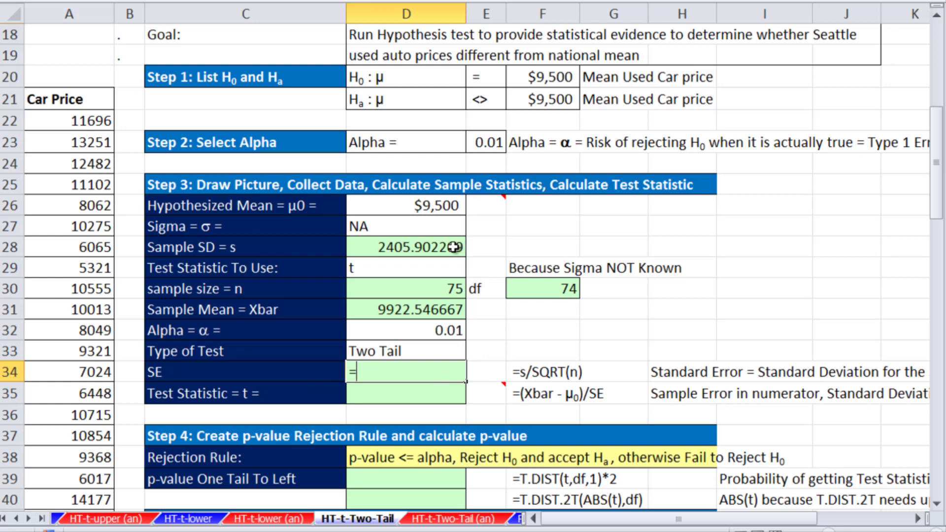
pyautogui.click(421, 246)
pyautogui.write('/')
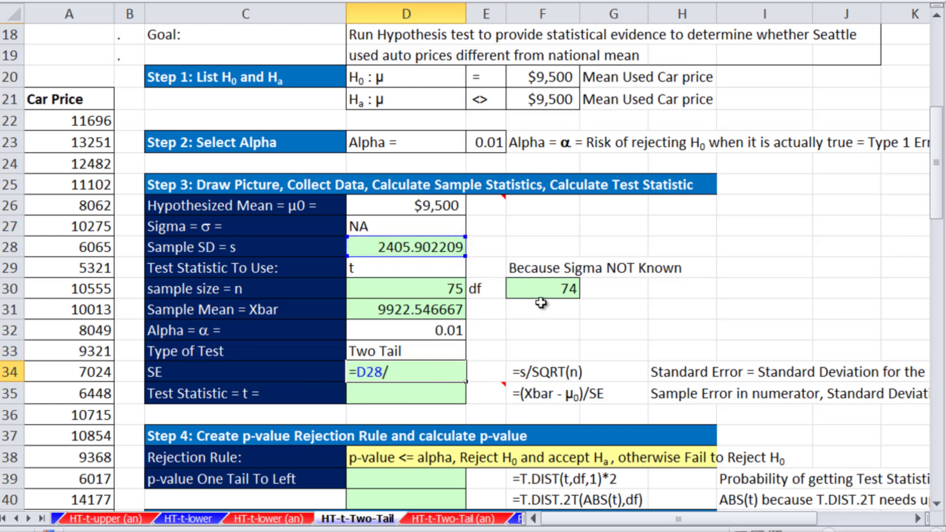
pyautogui.write('sr')
pyautogui.press('Return')
pyautogui.doubleClick(454, 380)
pyautogui.press('BackSpace')
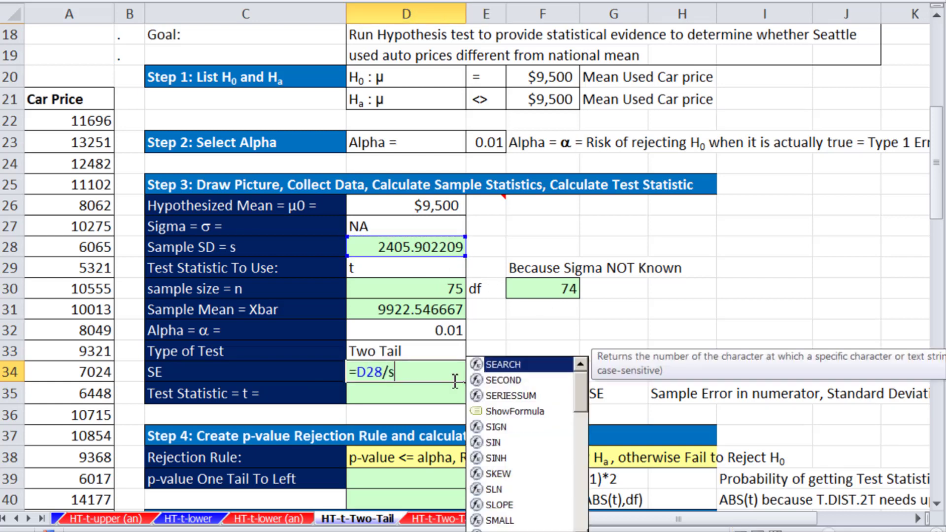
pyautogui.write('q')
pyautogui.press('Tab')
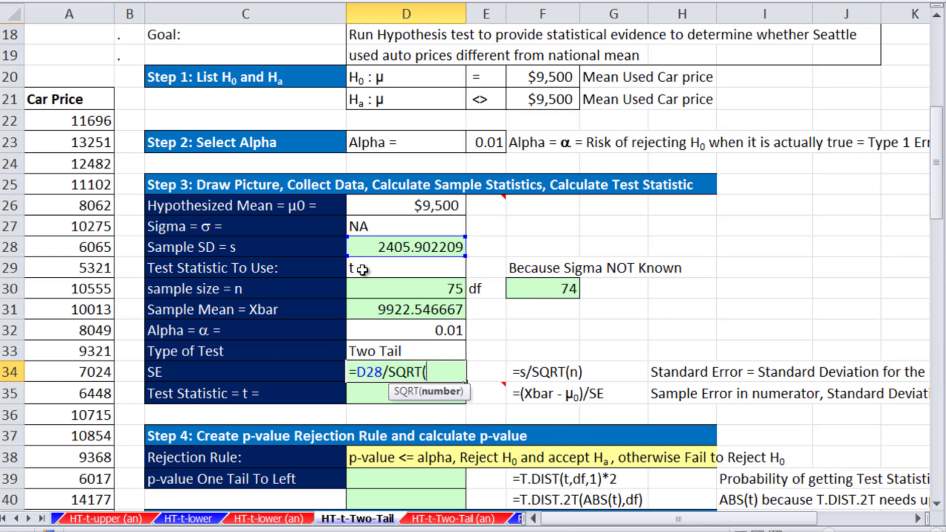
pyautogui.click(379, 295)
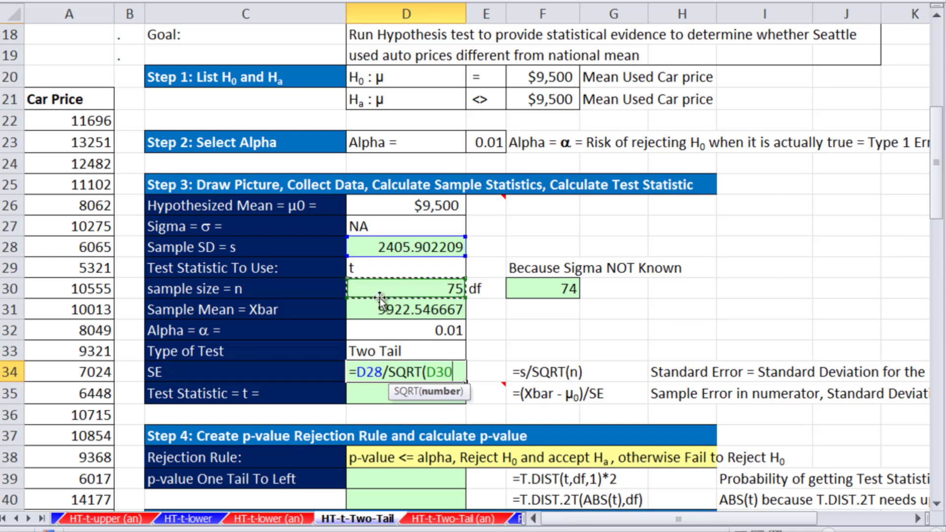
pyautogui.write(')')
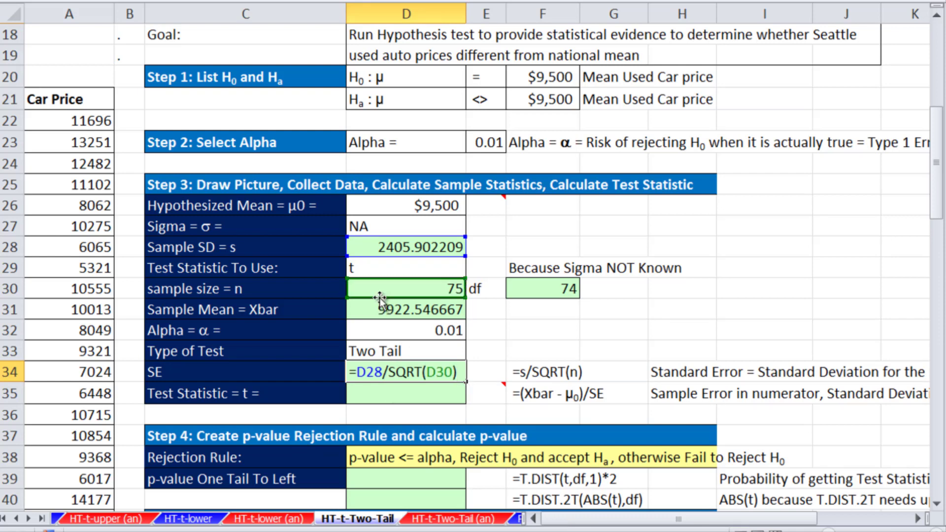
pyautogui.press('Return')
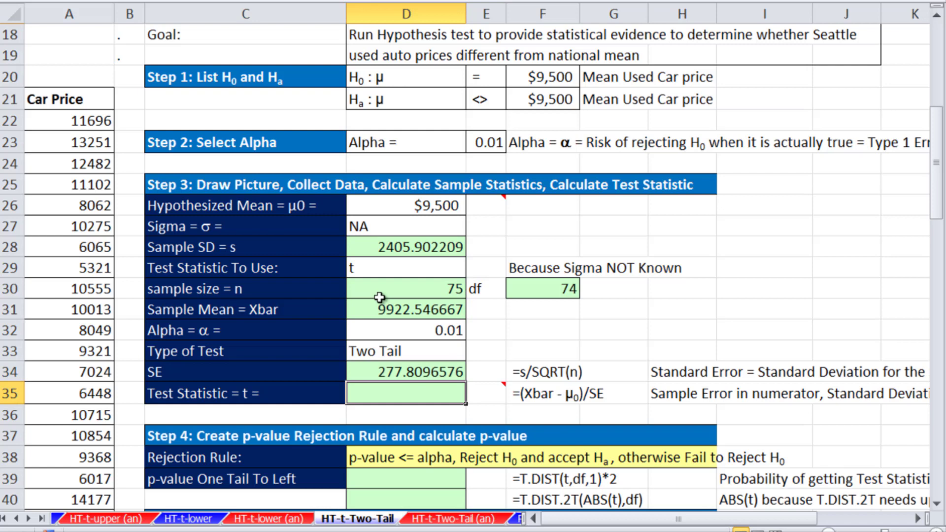
# Step: Compute the test statistic t = 1.520993439 with =(D31-D26)/D34
pyautogui.write('=(')
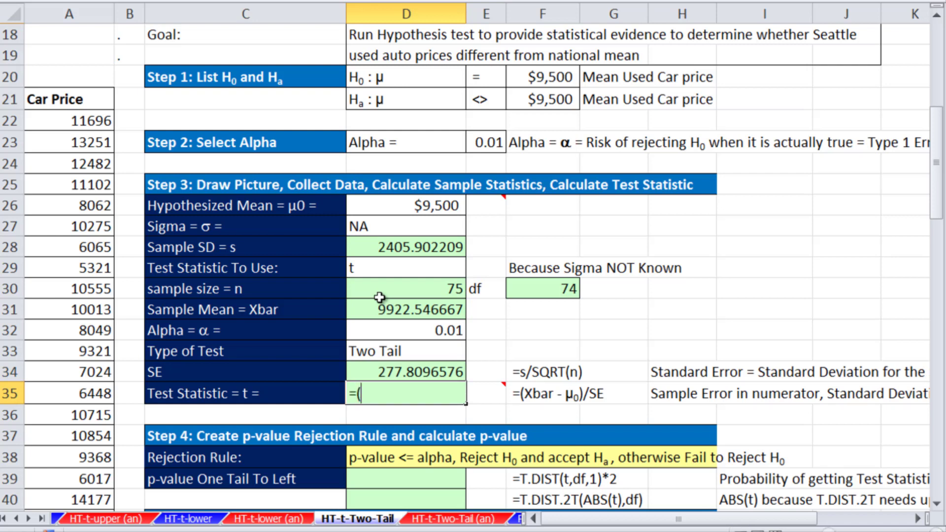
pyautogui.click(409, 310)
pyautogui.write('-')
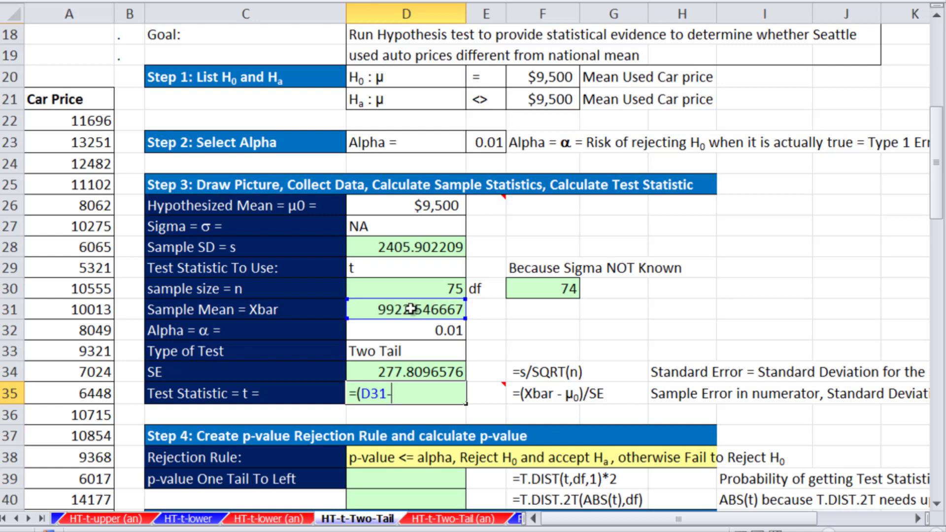
pyautogui.click(397, 213)
pyautogui.write(')')
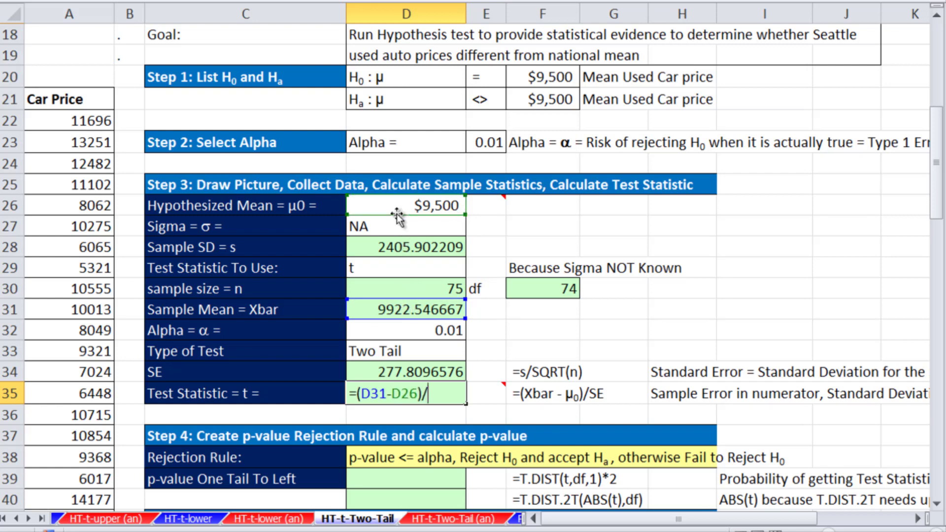
pyautogui.write('/')
pyautogui.click(438, 369)
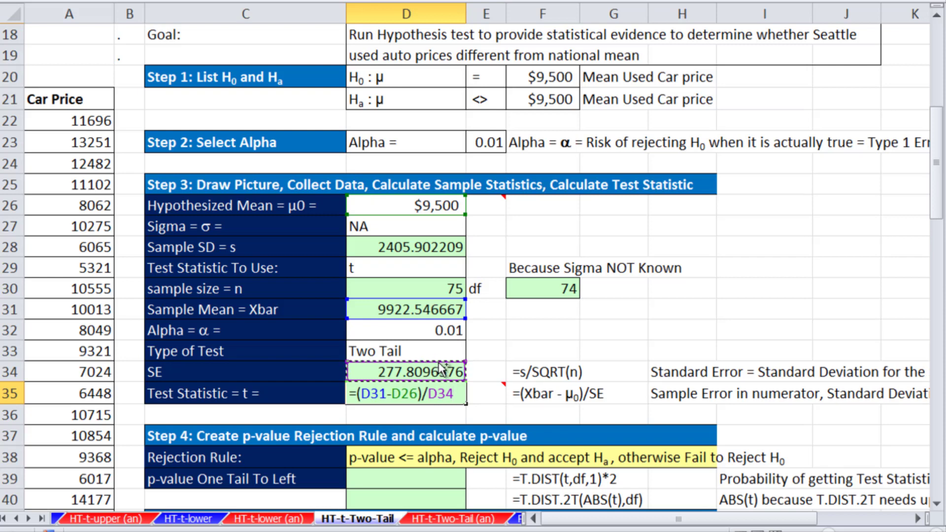
pyautogui.hotkey('ctrl', 'Return')
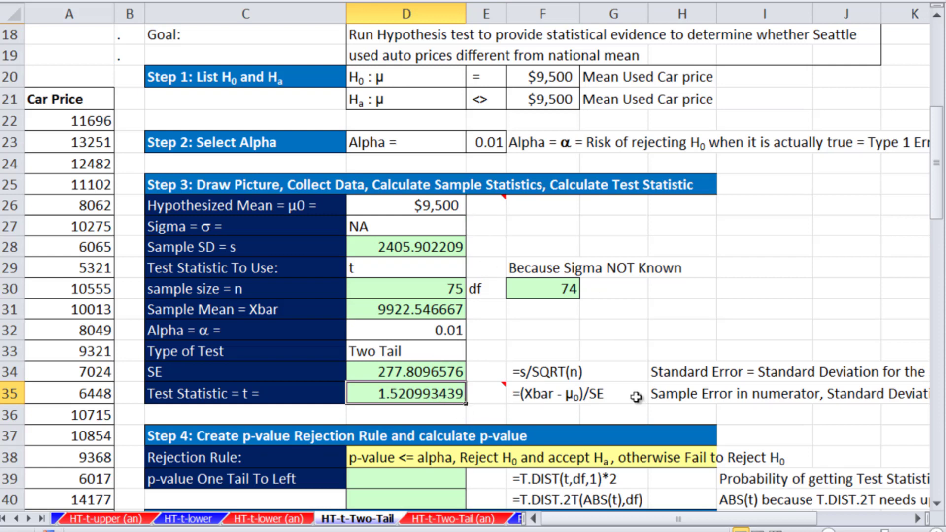
# Step: Show the hand-drawn two-tail rejection sketch with α/2 = 0.005 tails, then select the p-value cell
pyautogui.scroll(-1, 941, 513)
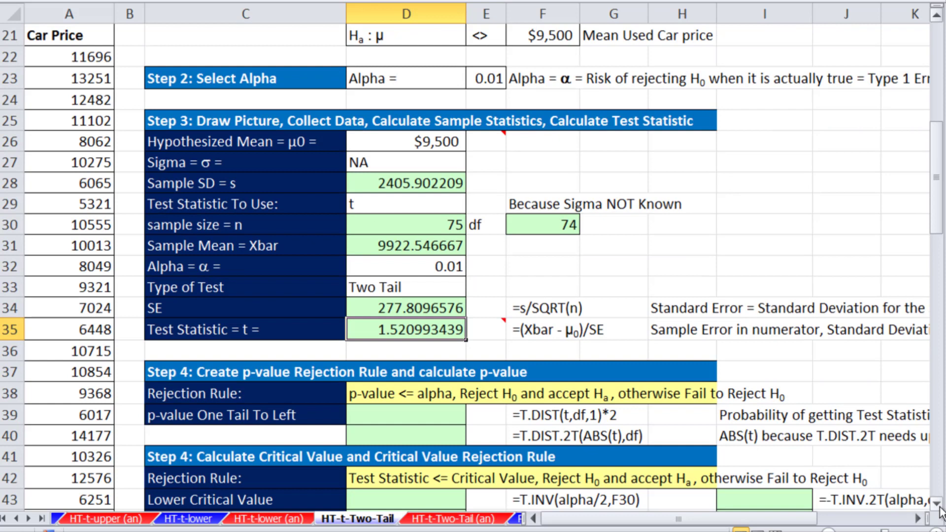
pyautogui.click(486, 141)
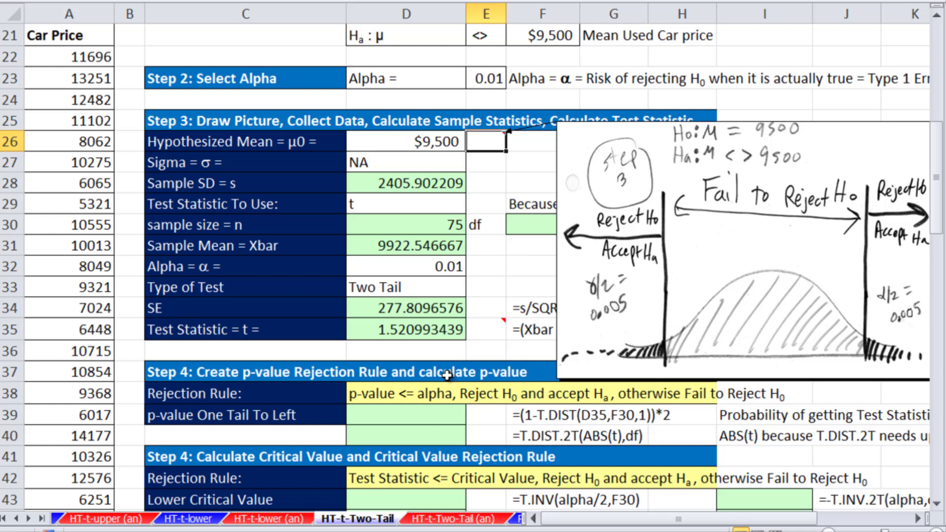
pyautogui.click(446, 415)
pyautogui.click(936, 505)
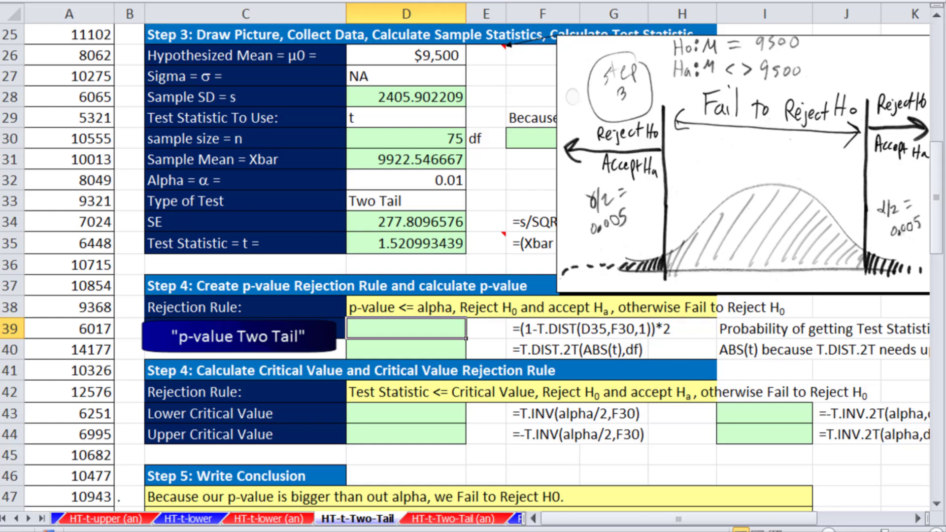
# Step: Enter the upper-tail probability =1-T.DIST(D35,F30,1) in D39
pyautogui.write('=')
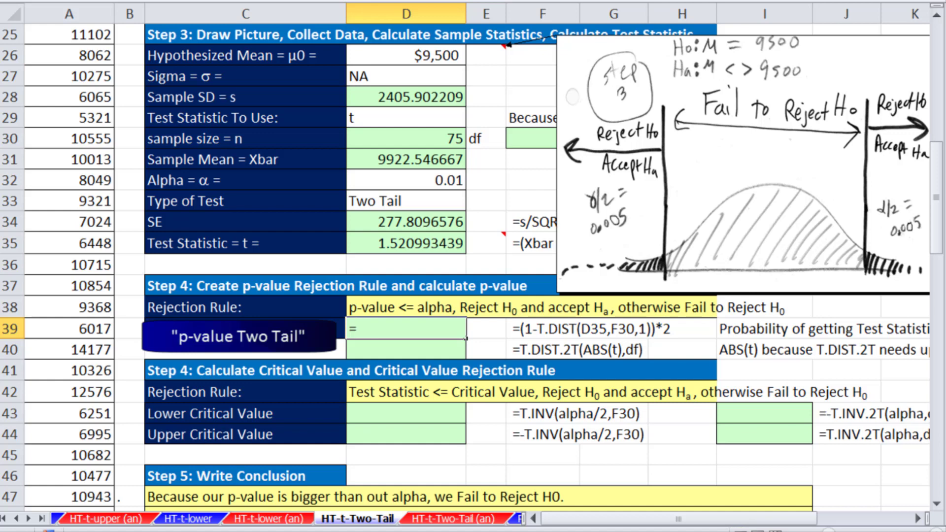
pyautogui.write('1-t')
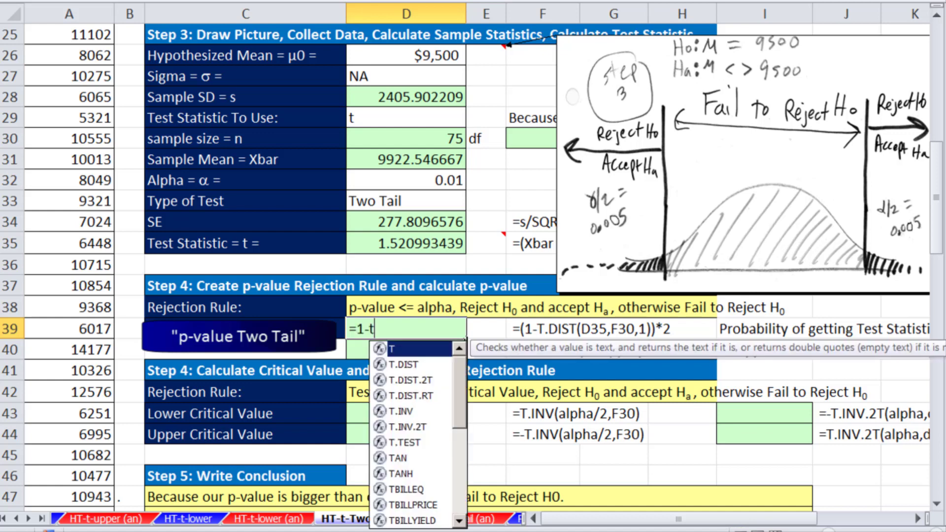
pyautogui.write('.')
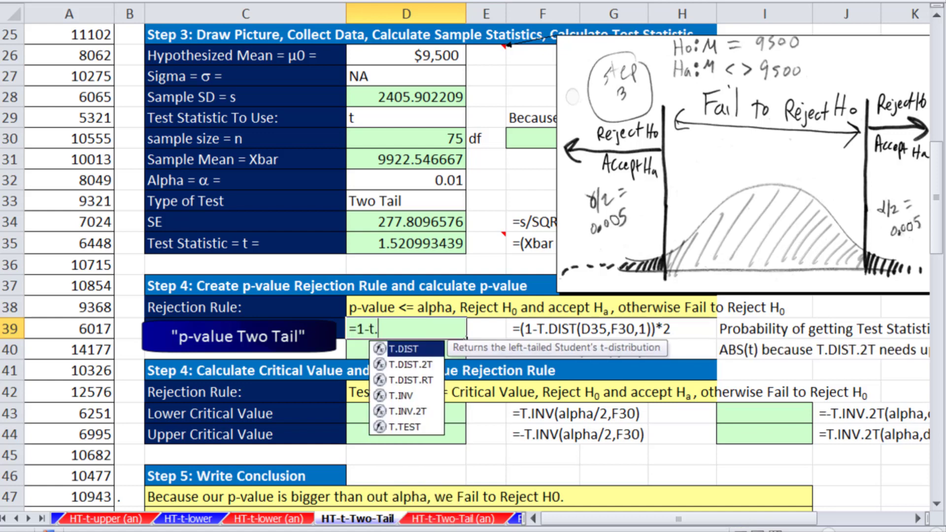
pyautogui.write('dist')
pyautogui.press('Tab')
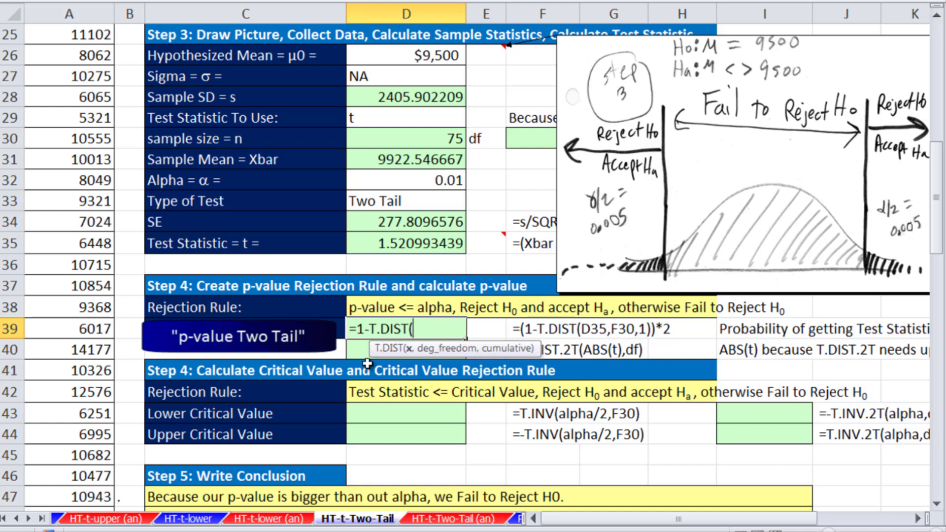
pyautogui.click(397, 243)
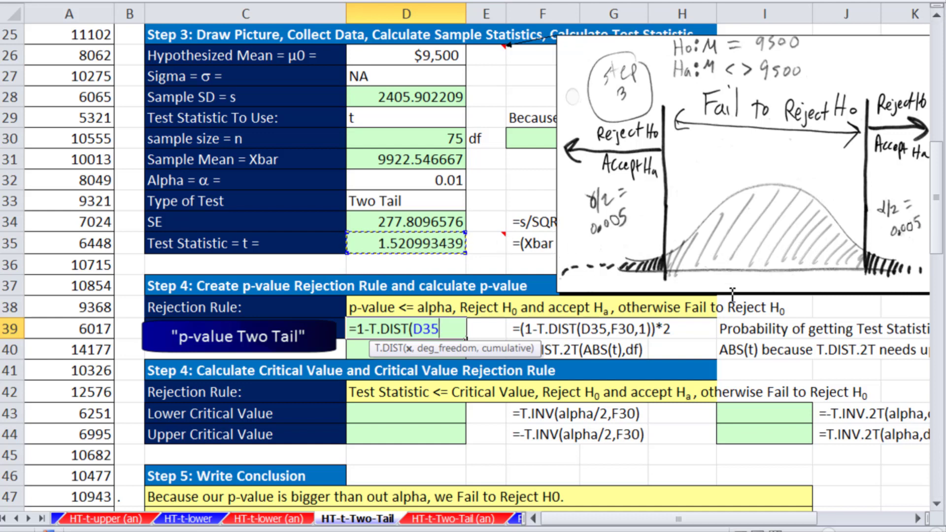
pyautogui.write(',')
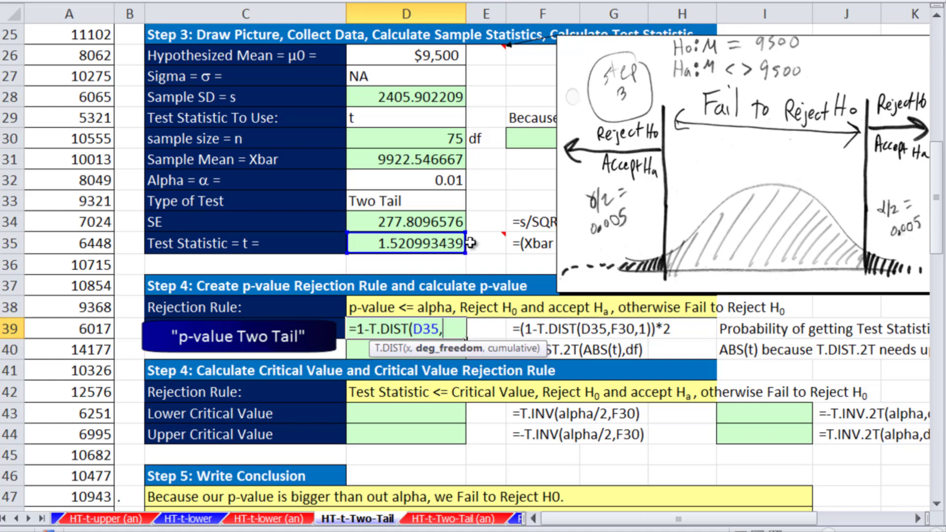
pyautogui.click(523, 138)
pyautogui.write(',')
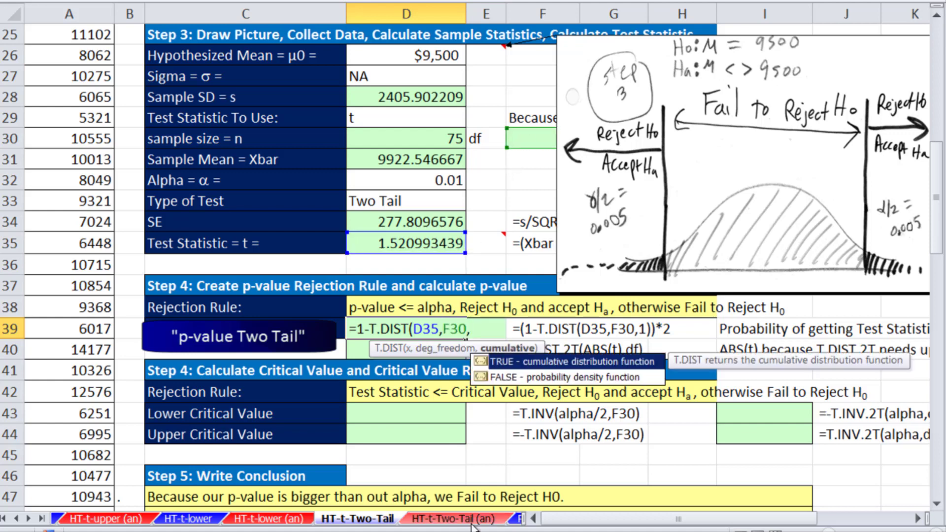
pyautogui.write('1)')
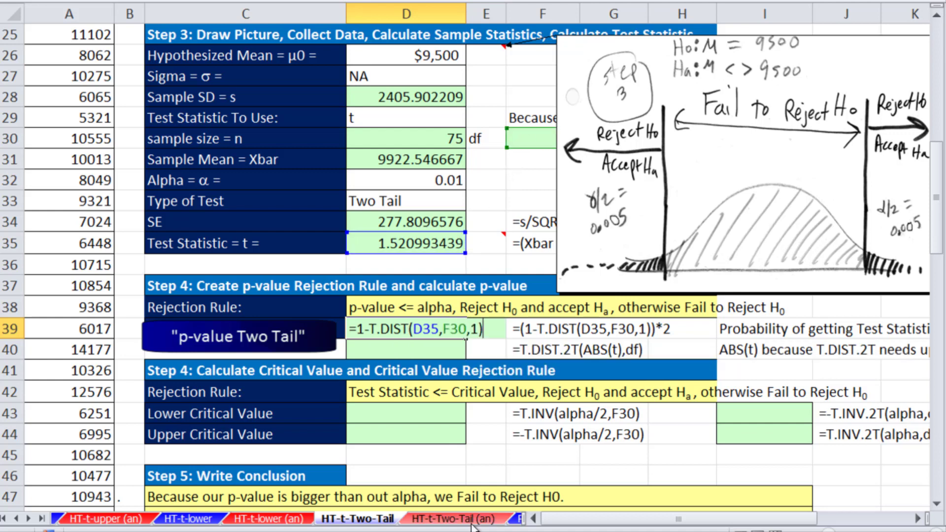
pyautogui.hotkey('ctrl', 'Return')
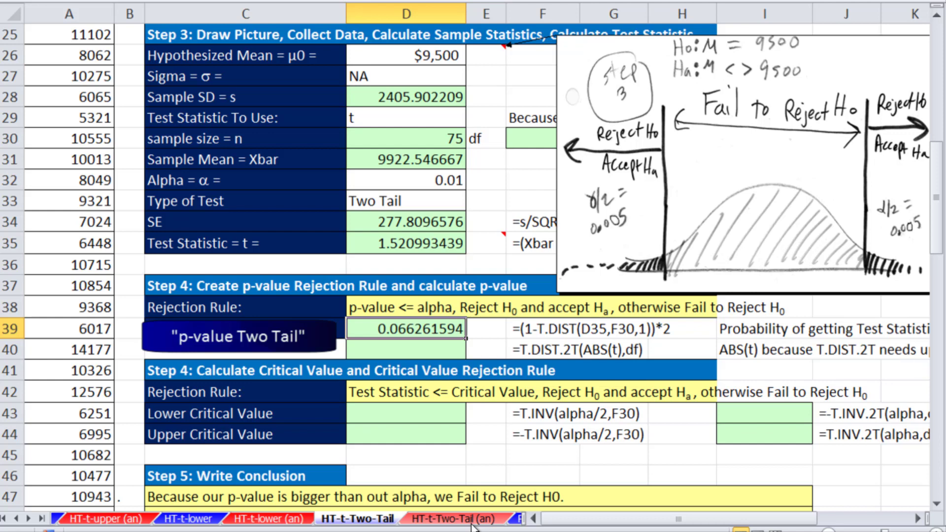
# Step: Double it to =(1-T.DIST(D35,F30,1))*2, giving the two-tail p-value 0.132523188
pyautogui.doubleClick(396, 329)
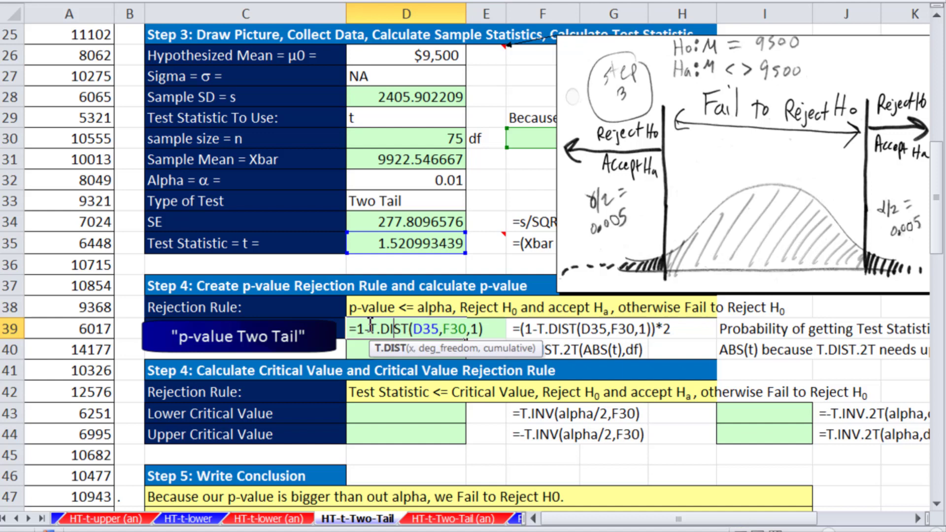
pyautogui.click(360, 330)
pyautogui.write('(')
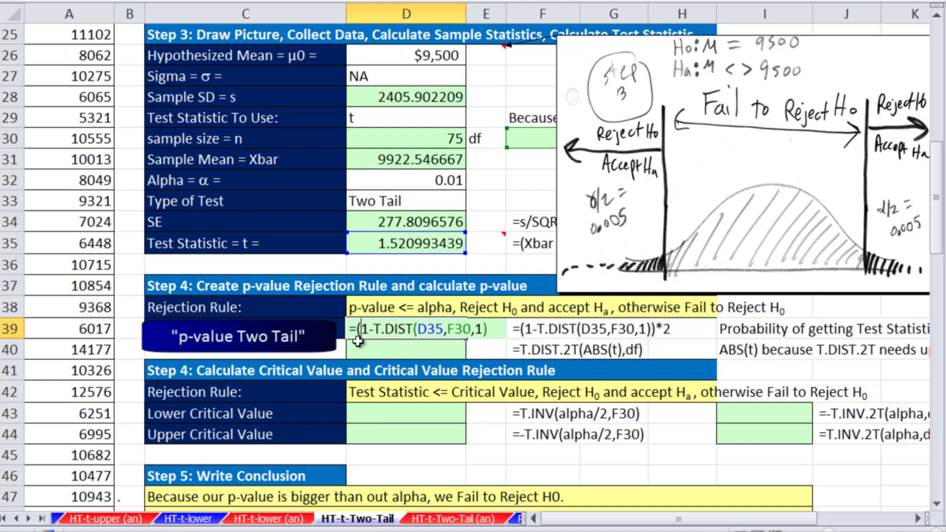
pyautogui.click(497, 338)
pyautogui.write(')*2')
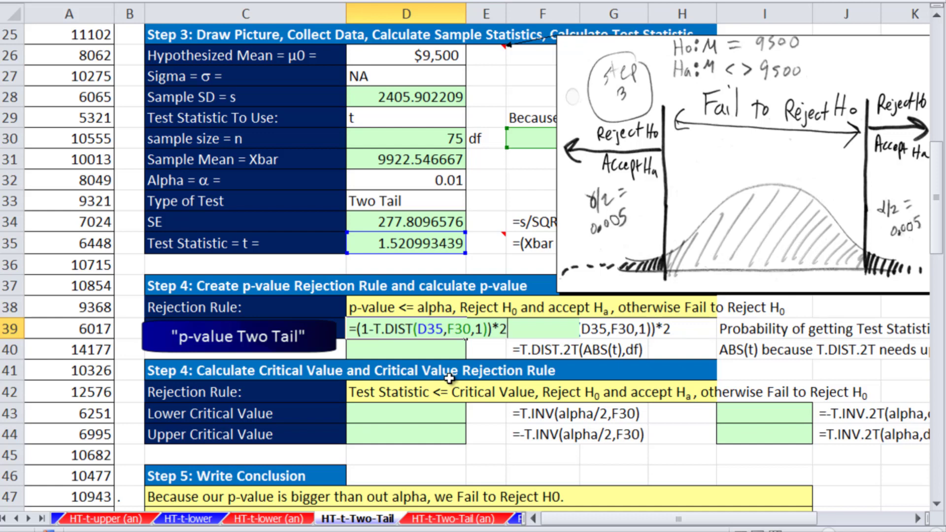
pyautogui.press('Return')
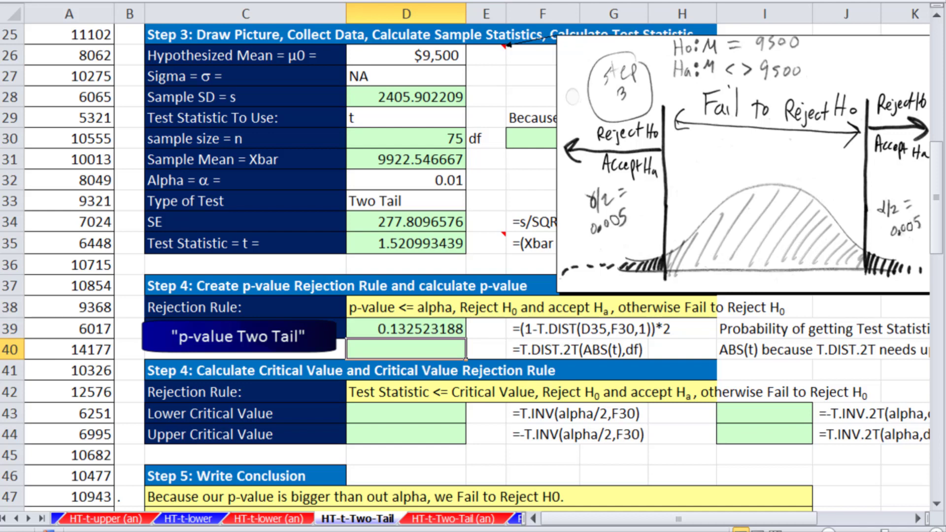
# Step: Enter =T.DIST.2T(ABS(D35),F30) in D40, giving the matching p-value 0.132523188
pyautogui.write('=t.d')
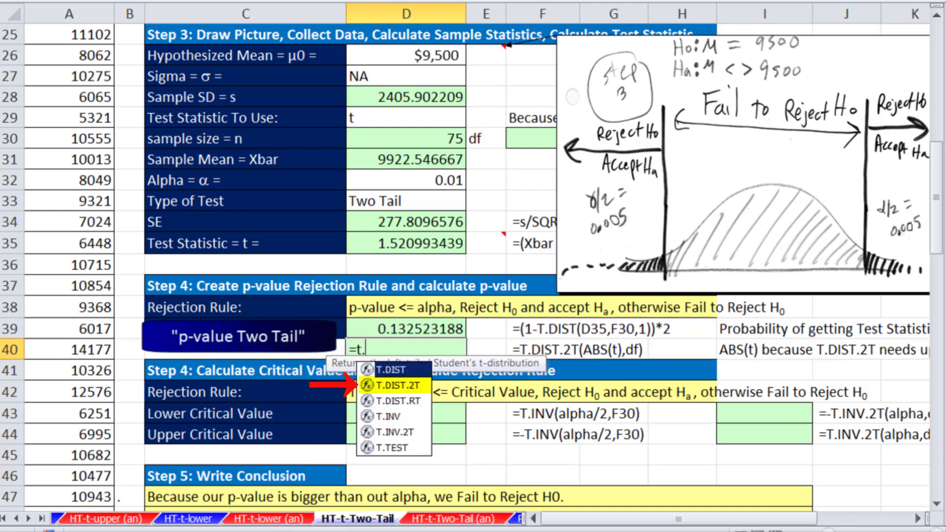
pyautogui.doubleClick(407, 393)
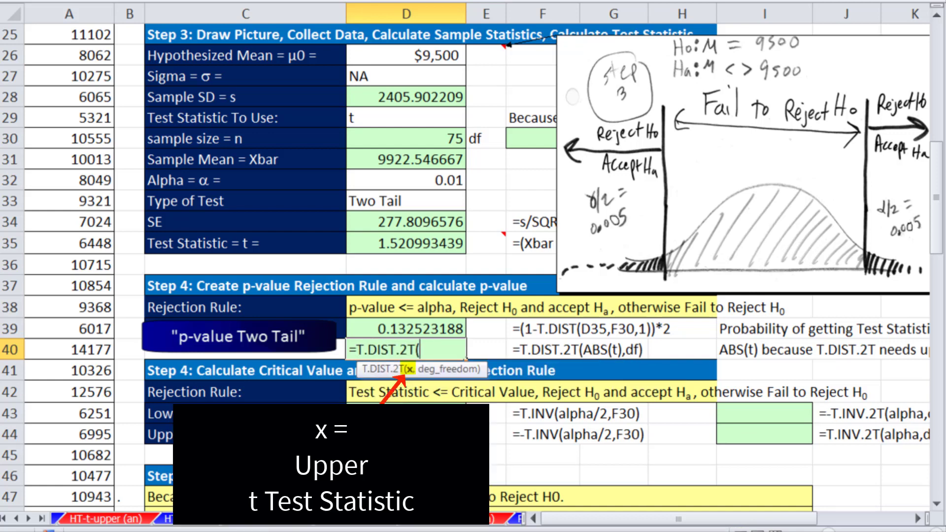
pyautogui.click(405, 252)
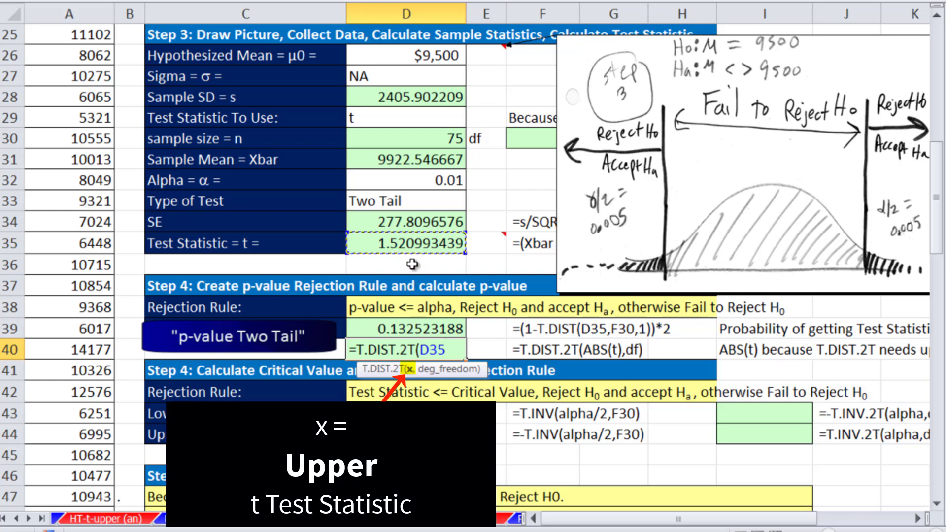
pyautogui.click(421, 350)
pyautogui.write('ABS(')
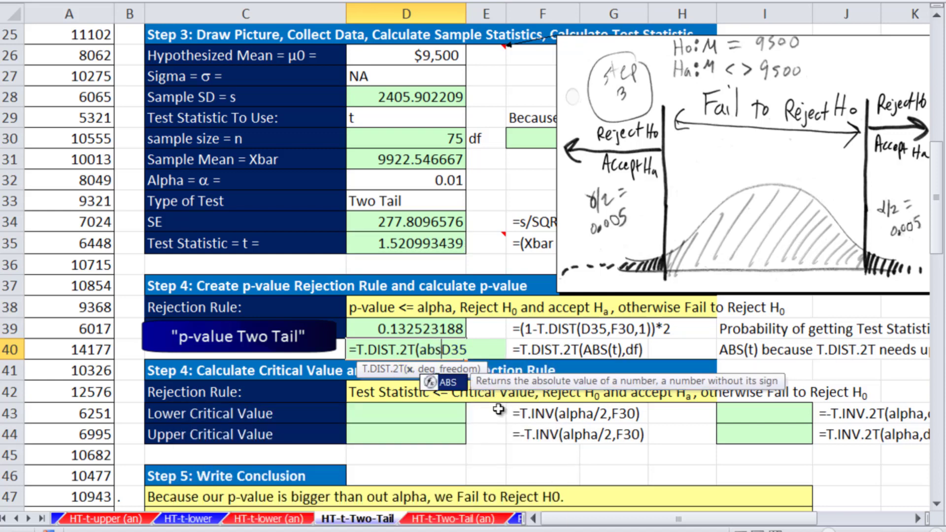
pyautogui.click(482, 350)
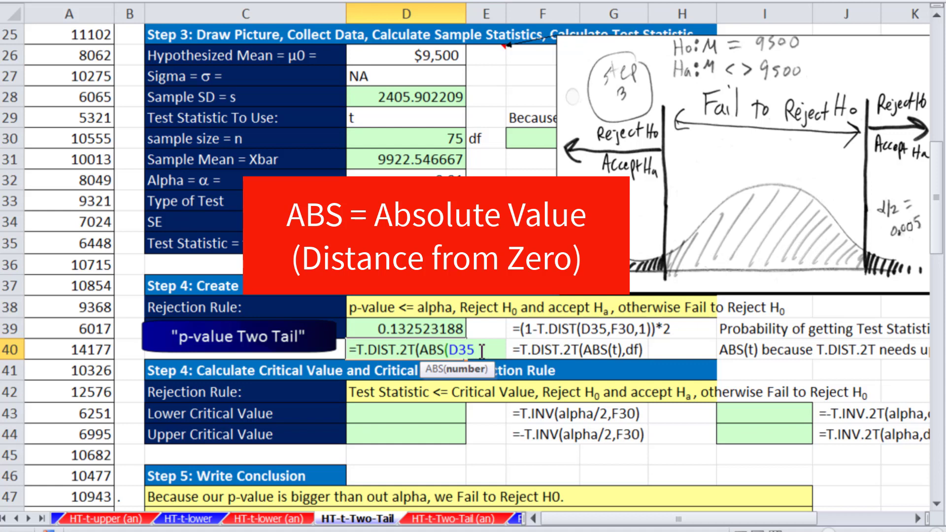
pyautogui.write('),')
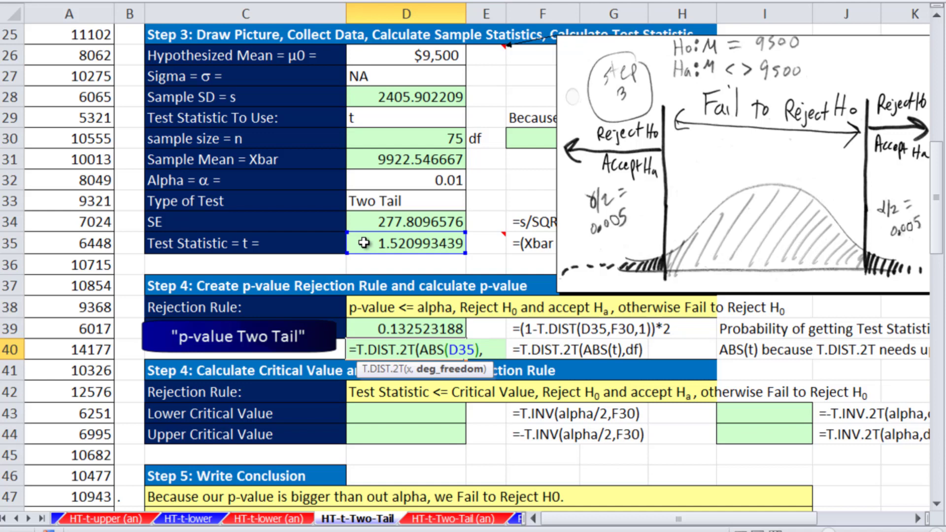
pyautogui.click(537, 138)
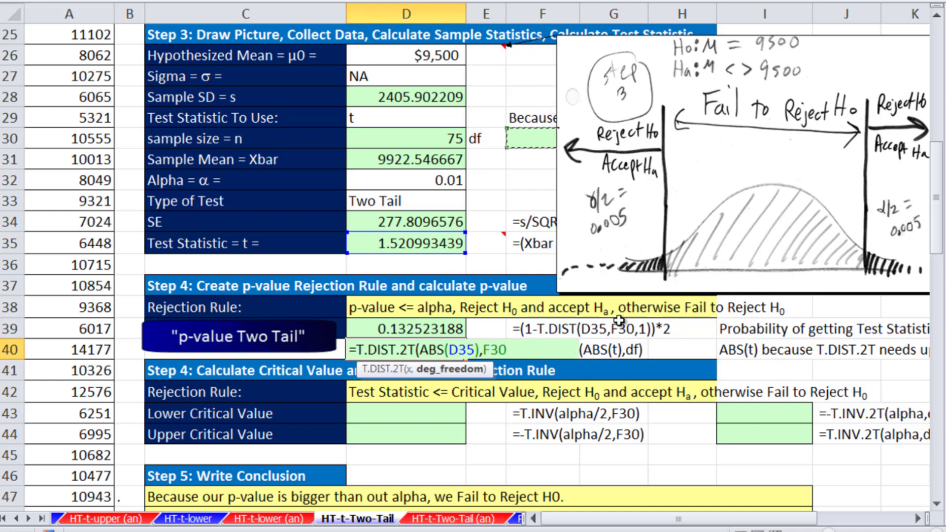
pyautogui.write(')')
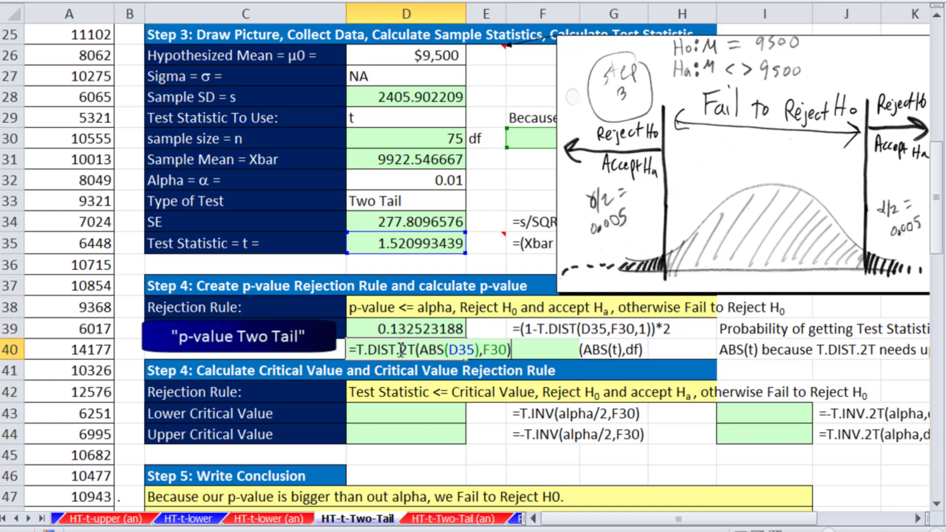
pyautogui.click(456, 351)
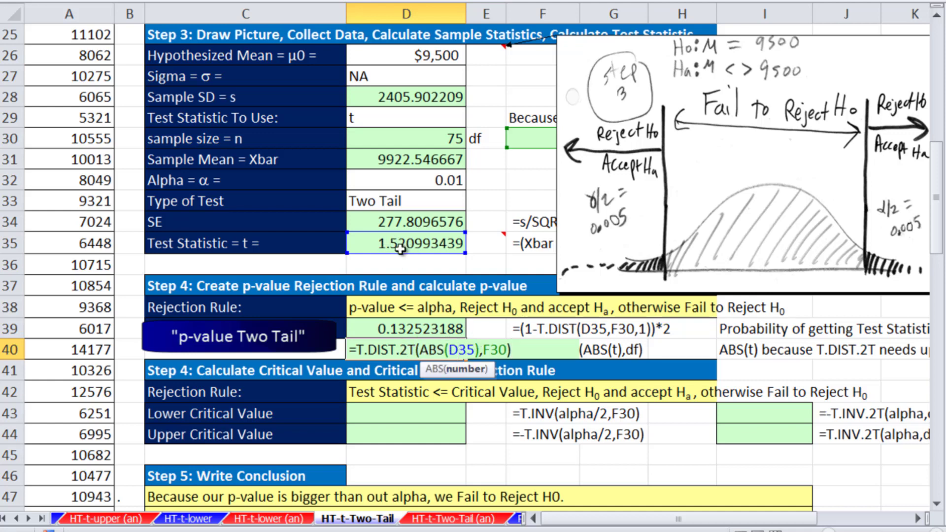
pyautogui.click(499, 351)
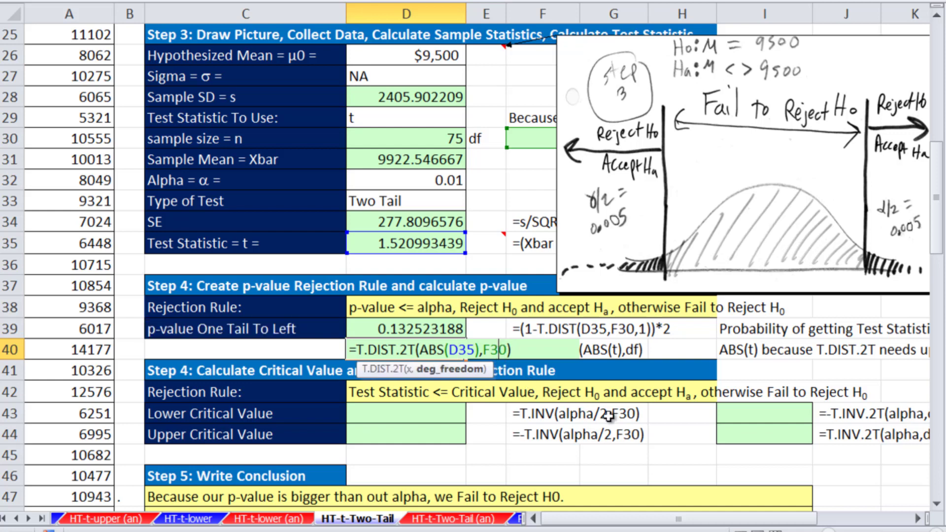
pyautogui.press('Return')
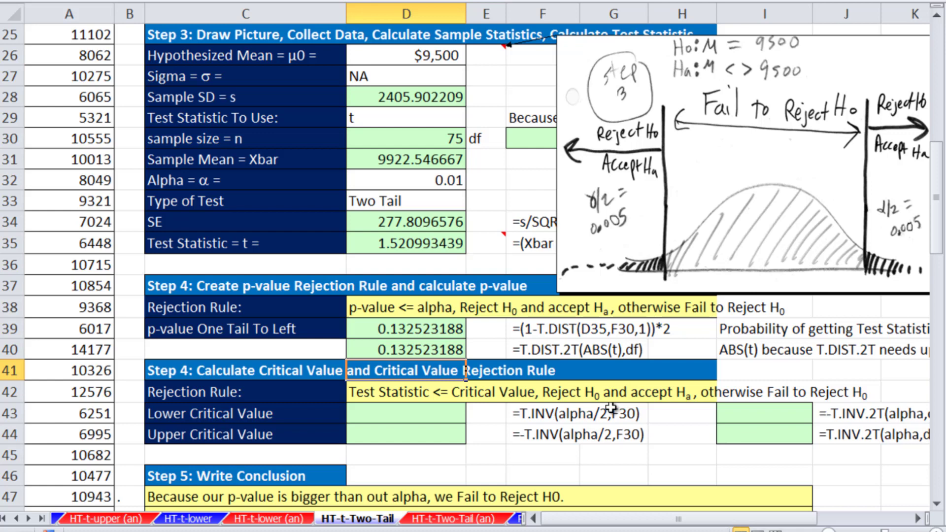
# Step: Compare against D39's formula without changing it, then go to the lower critical value cell
pyautogui.click(458, 331)
pyautogui.press('F2')
pyautogui.press('Escape')
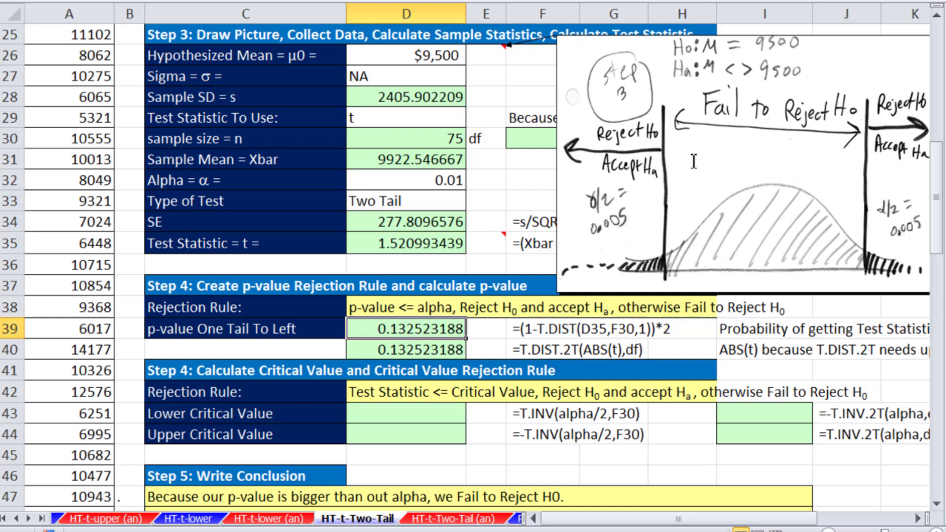
pyautogui.press('Down')
pyautogui.press('Down')
pyautogui.press('Down')
pyautogui.press('Down')
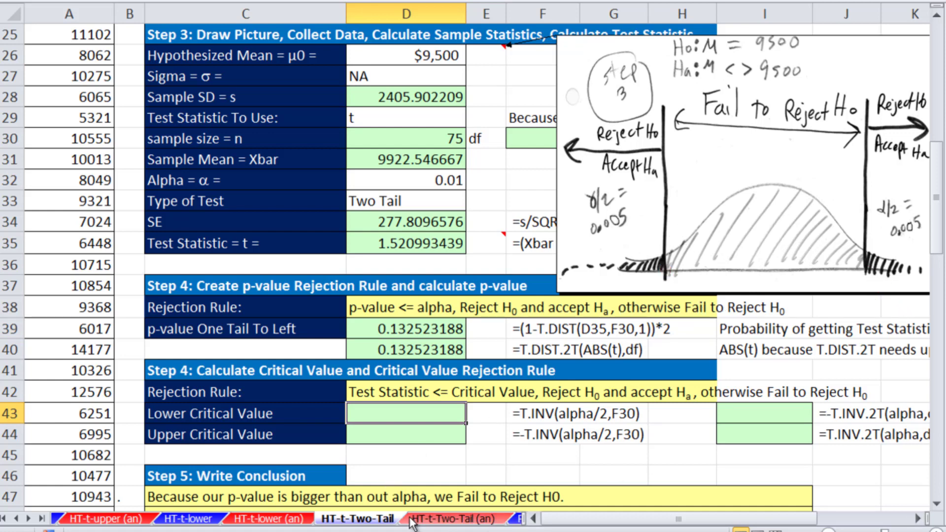
# Step: Enter the lower critical value in D43 as =T.INV(D32/2,F30), giving -2.643912872
pyautogui.write('=t.')
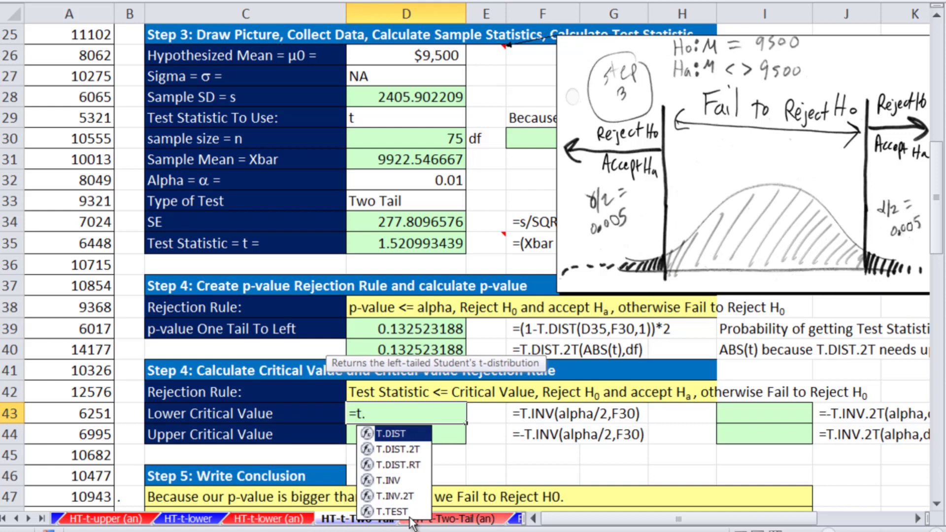
pyautogui.press('Down')
pyautogui.press('Down')
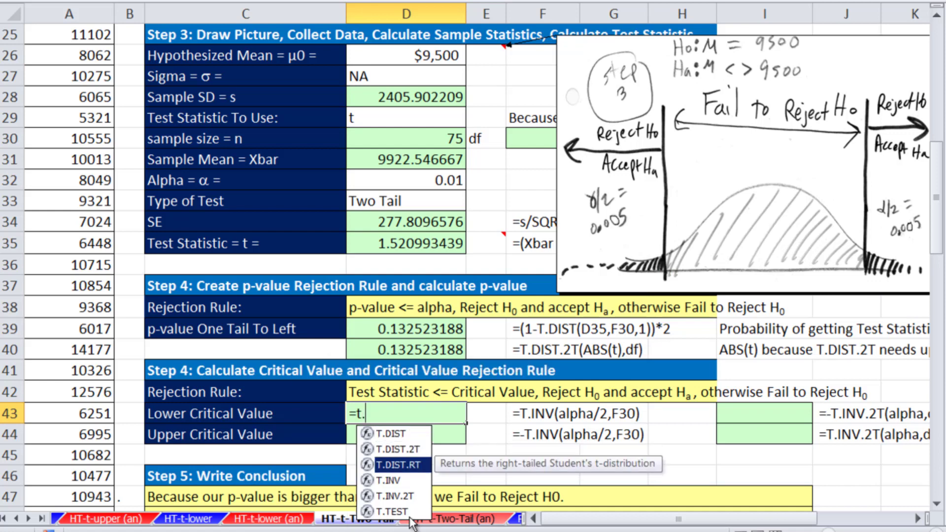
pyautogui.press('Down')
pyautogui.press('Tab')
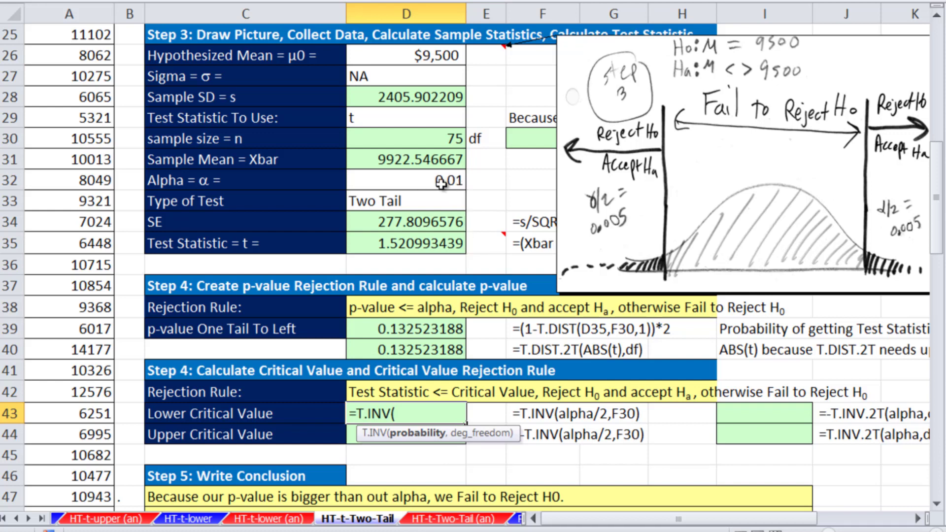
pyautogui.click(461, 186)
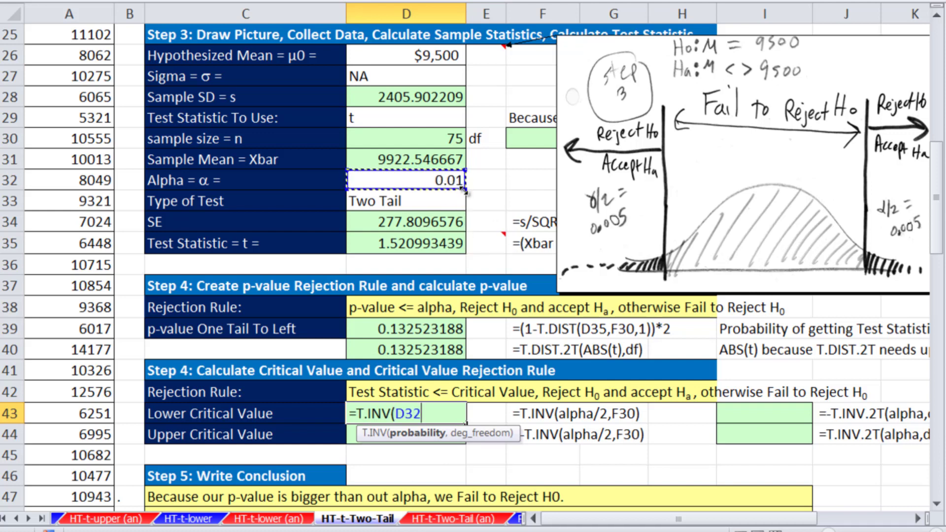
pyautogui.write('/2')
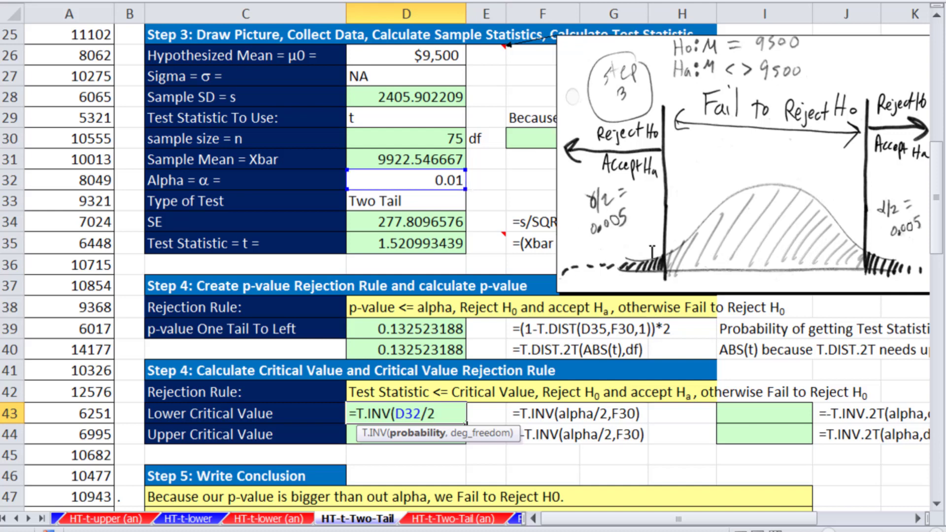
pyautogui.write(')')
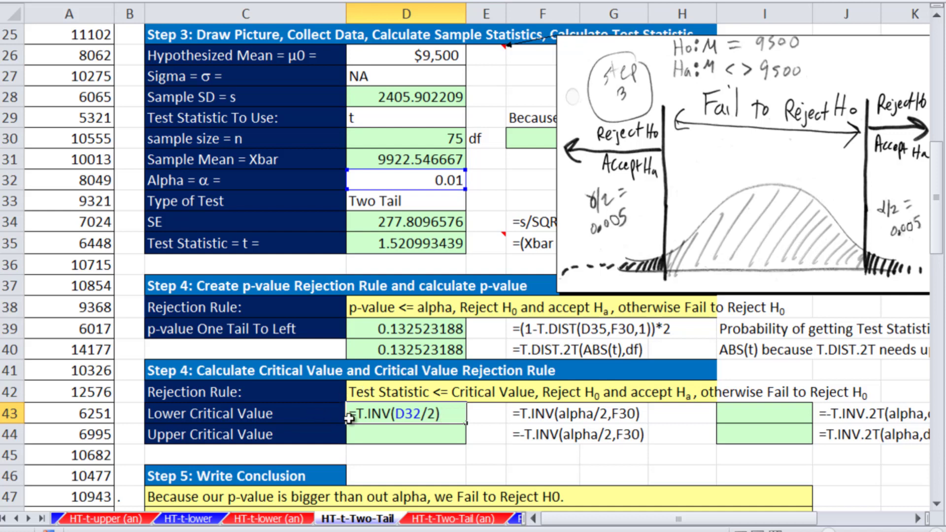
pyautogui.press('BackSpace')
pyautogui.write(',')
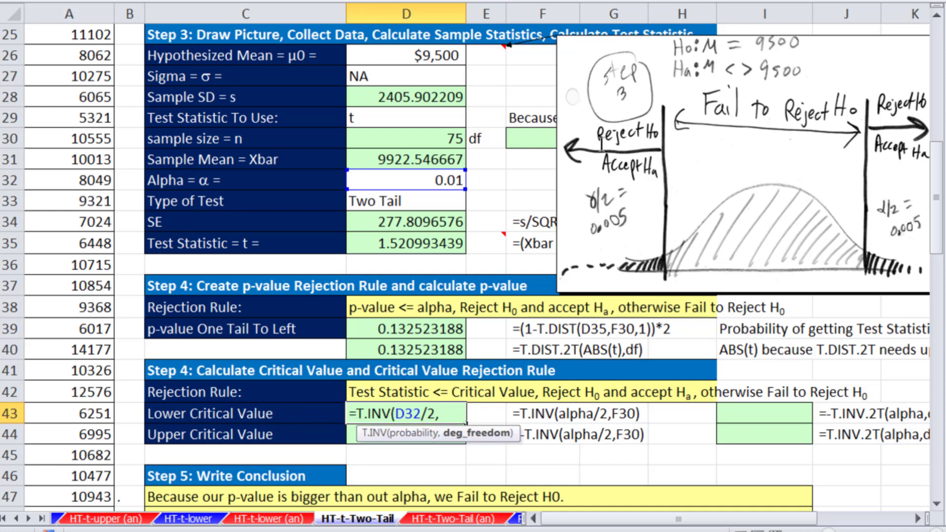
pyautogui.click(532, 139)
pyautogui.hotkey('ctrl', 'Return')
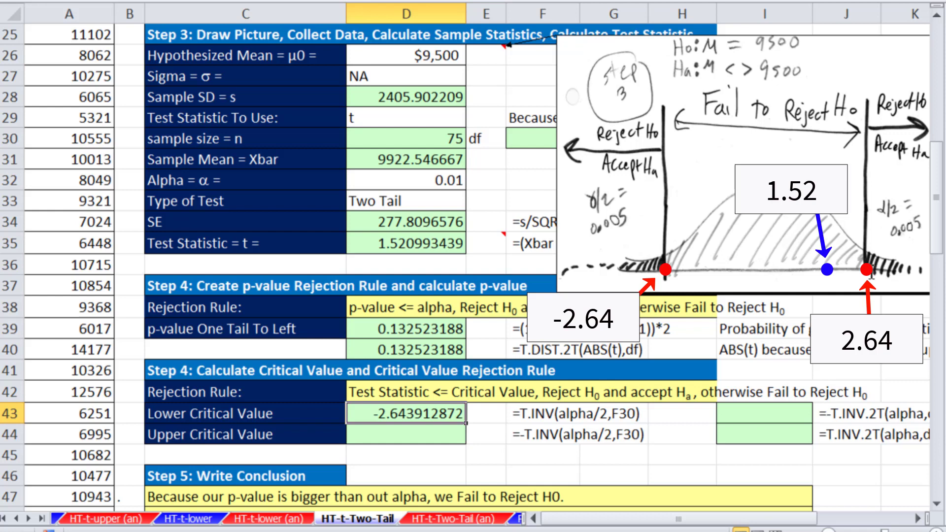
# Step: Set D44 to =-D43 (2.643912872), then verify the formulas in D44 and D43
pyautogui.click(412, 436)
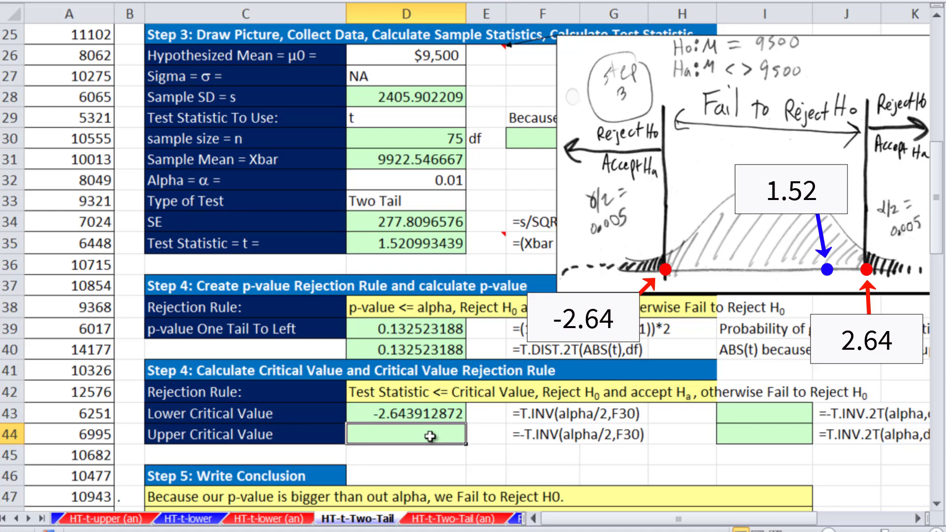
pyautogui.write('-')
pyautogui.press('Up')
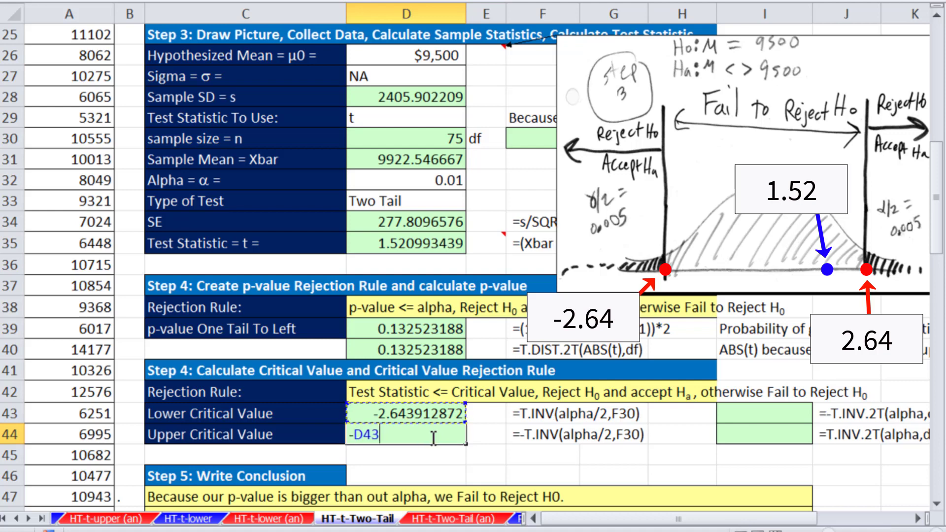
pyautogui.hotkey('ctrl', 'Return')
pyautogui.doubleClick(430, 436)
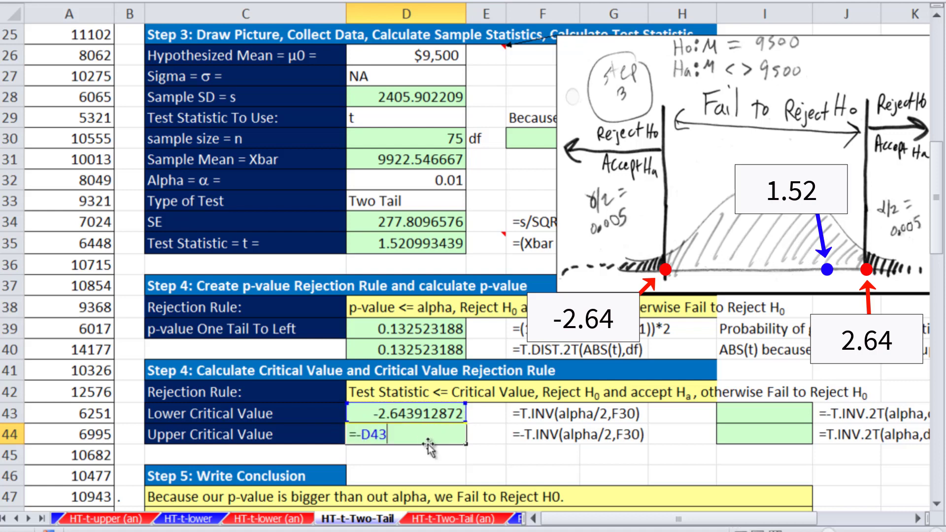
pyautogui.hotkey('ctrl', 'Return')
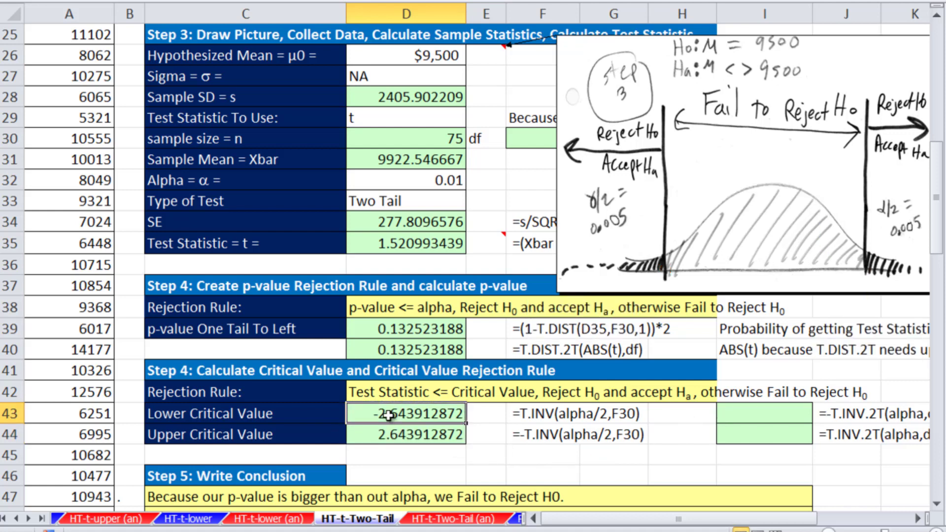
pyautogui.doubleClick(394, 416)
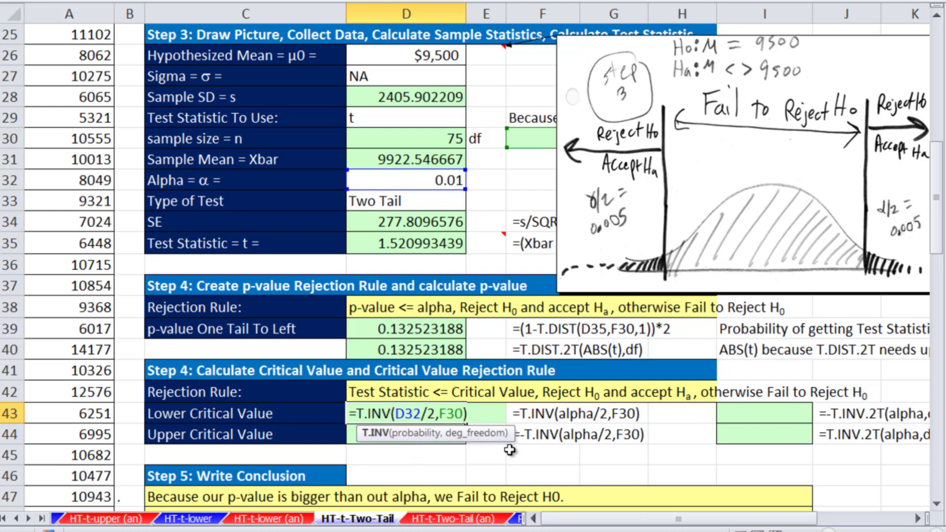
pyautogui.press('Escape')
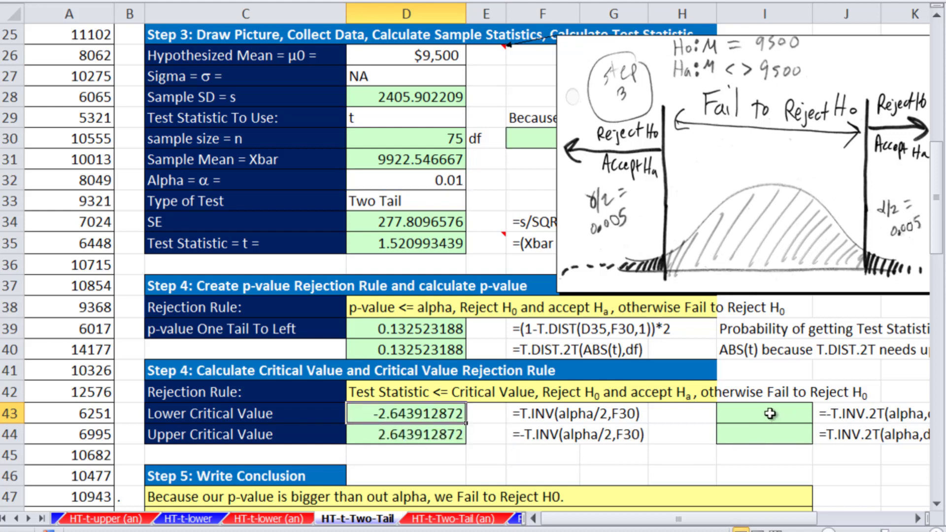
# Step: Enter =T.INV.2T(D32,F30) in I44 as the alternate upper critical value, 2.643912872
pyautogui.click(753, 441)
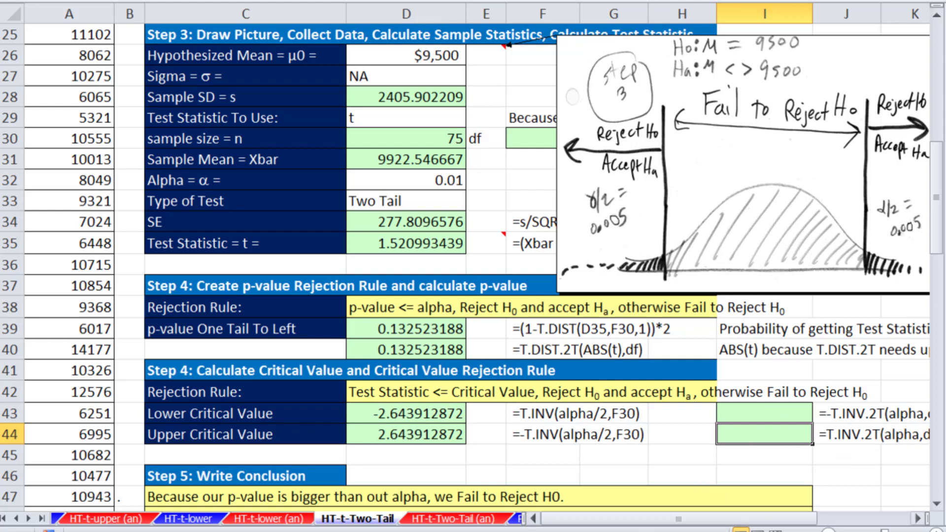
pyautogui.write('=t')
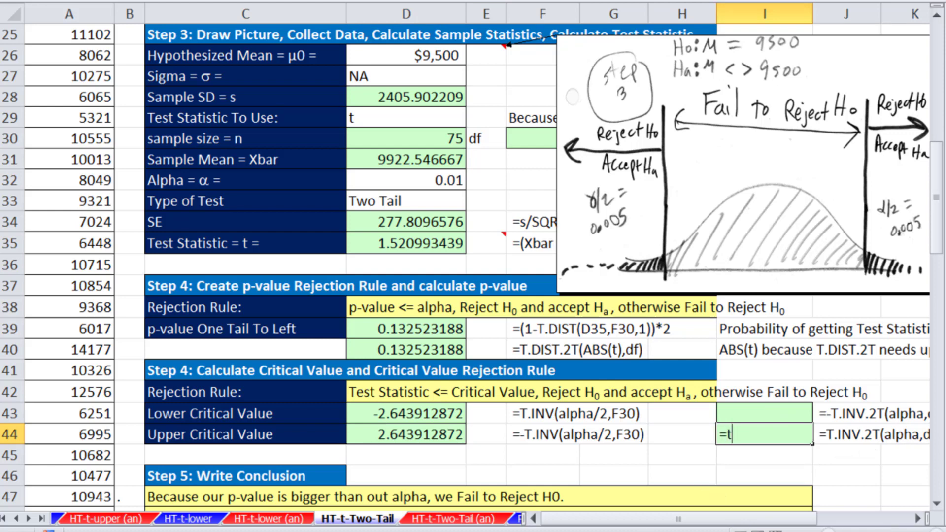
pyautogui.write('.')
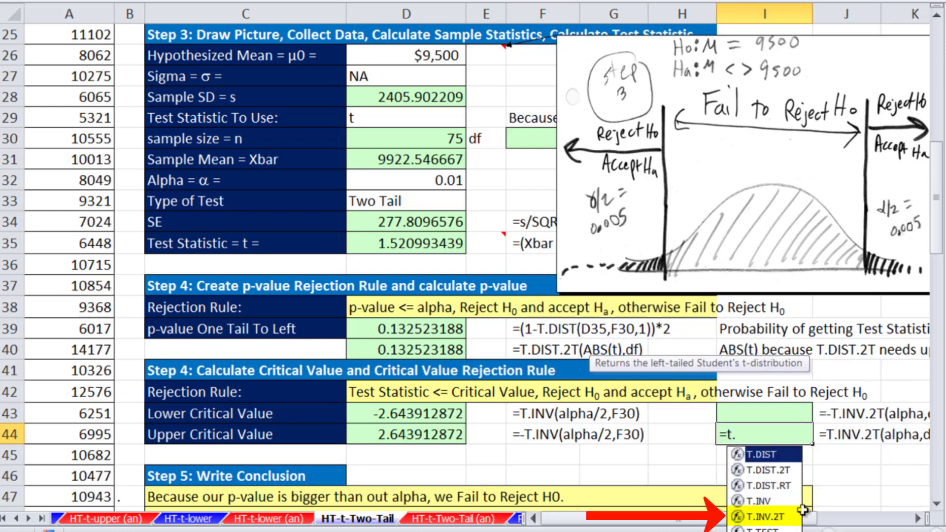
pyautogui.doubleClick(775, 517)
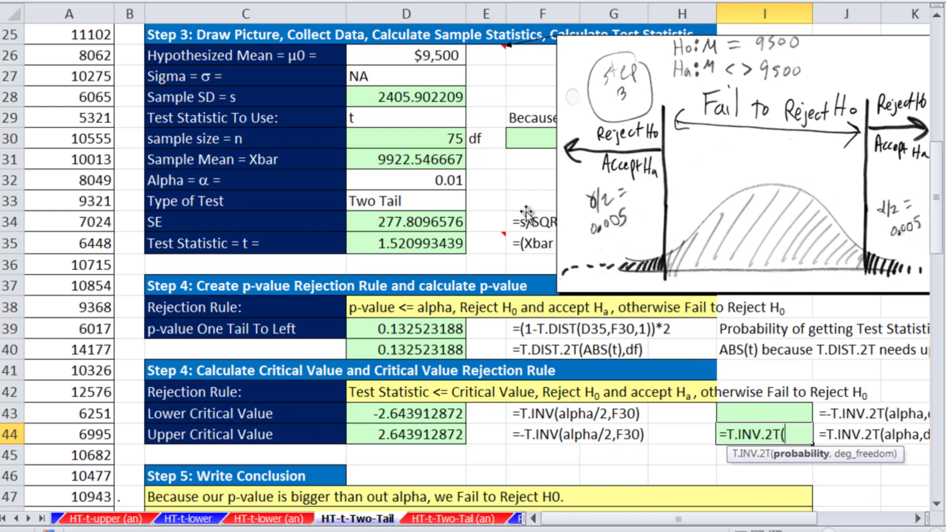
pyautogui.click(431, 183)
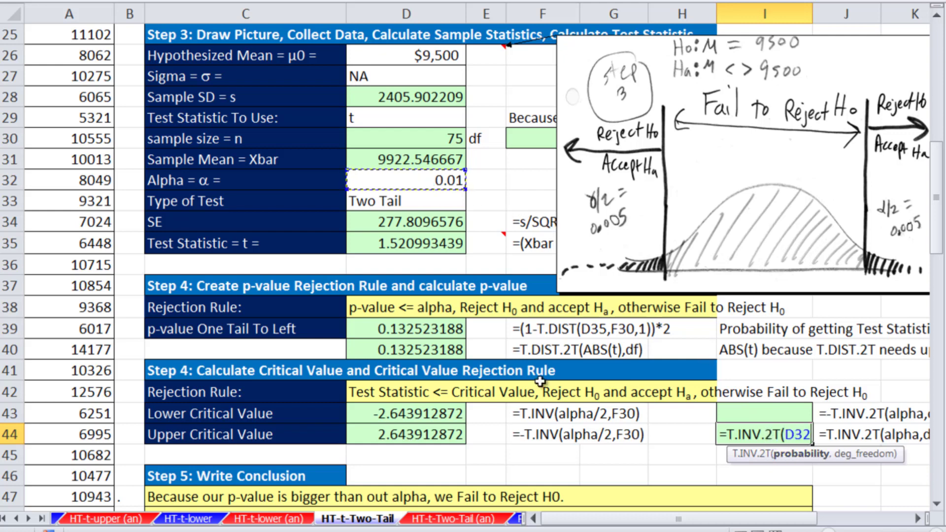
pyautogui.write(',')
pyautogui.click(534, 132)
pyautogui.write(')')
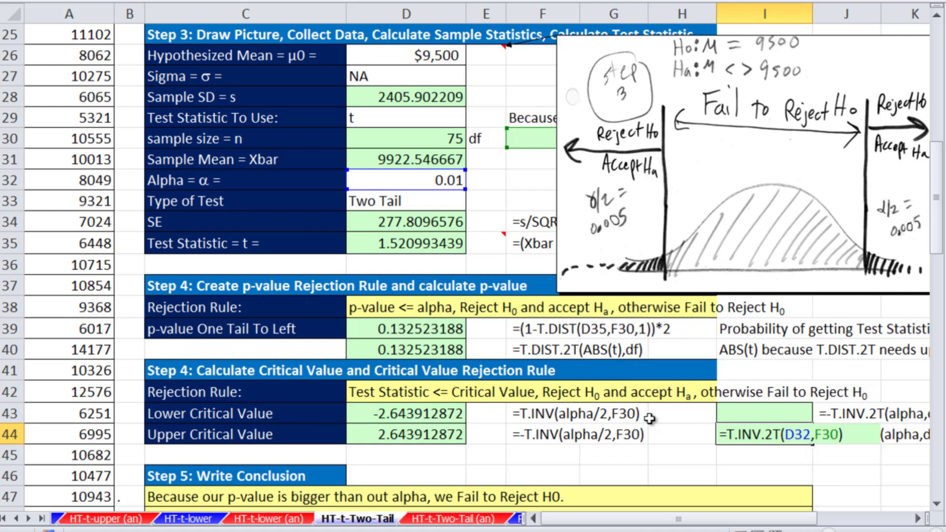
pyautogui.press('Return')
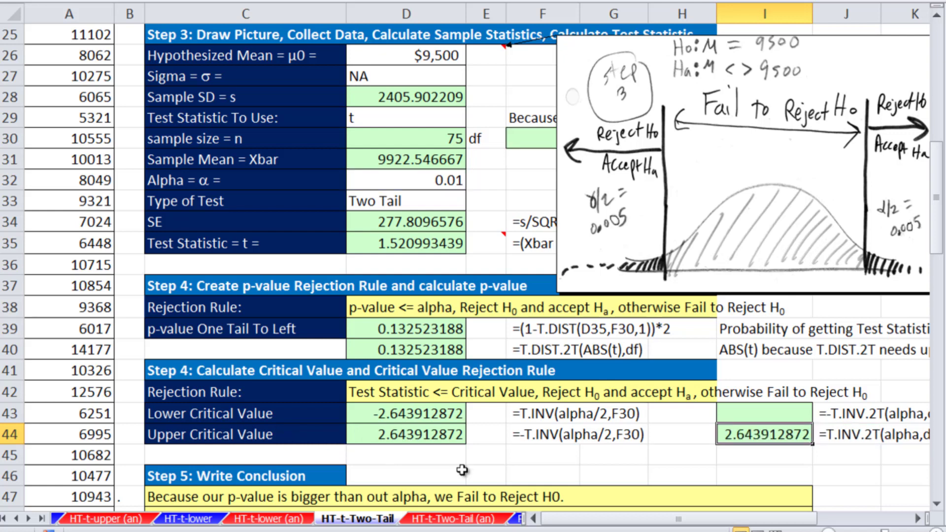
# Step: Make I43 the negative of I44 with =-I44
pyautogui.click(728, 413)
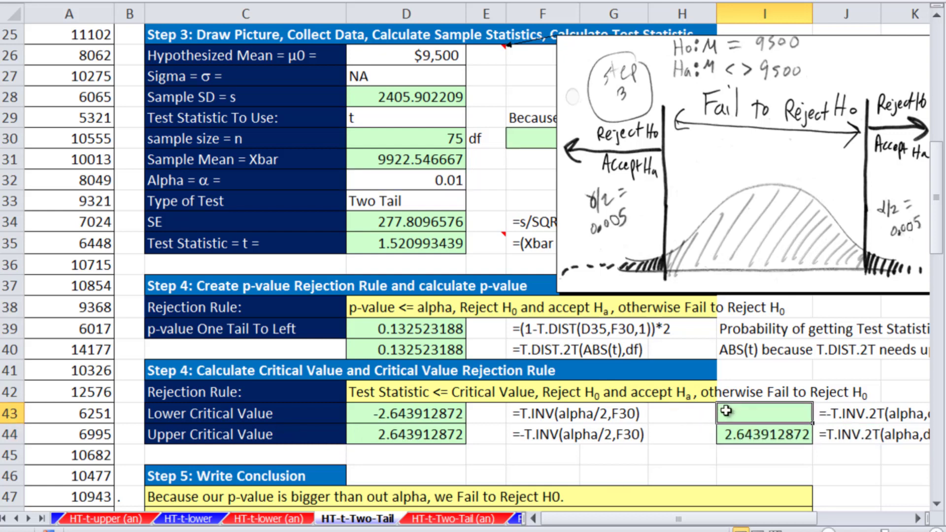
pyautogui.write('-')
pyautogui.click(778, 425)
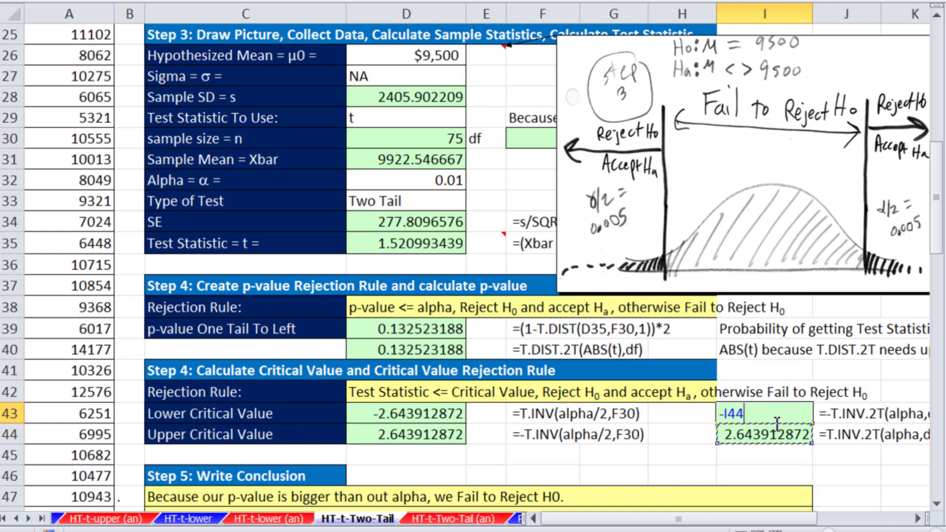
pyautogui.hotkey('ctrl', 'Return')
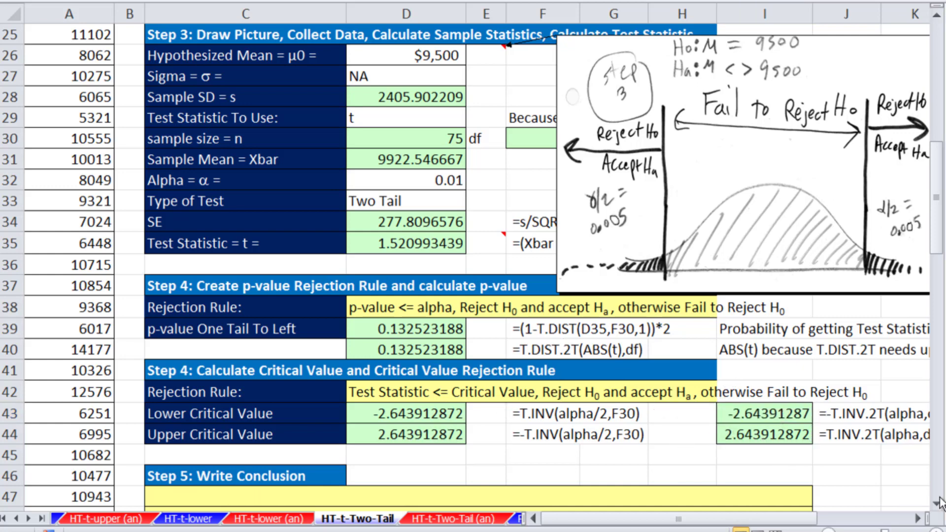
# Step: Type a period beside rows 48 and 49 to show the fail-to-reject conclusion comparing D35 with the critical values
pyautogui.scroll(-3, 395, 296)
pyautogui.click(143, 323)
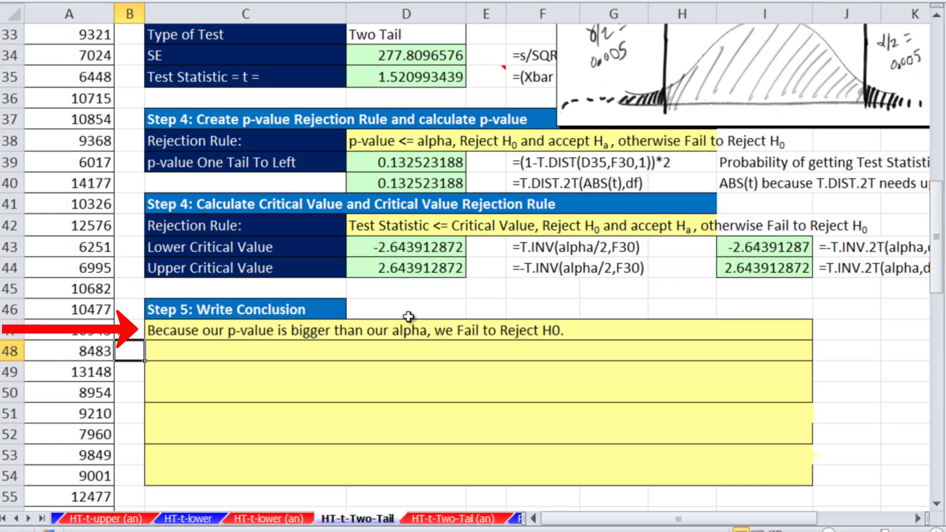
pyautogui.click(936, 15)
pyautogui.click(936, 15)
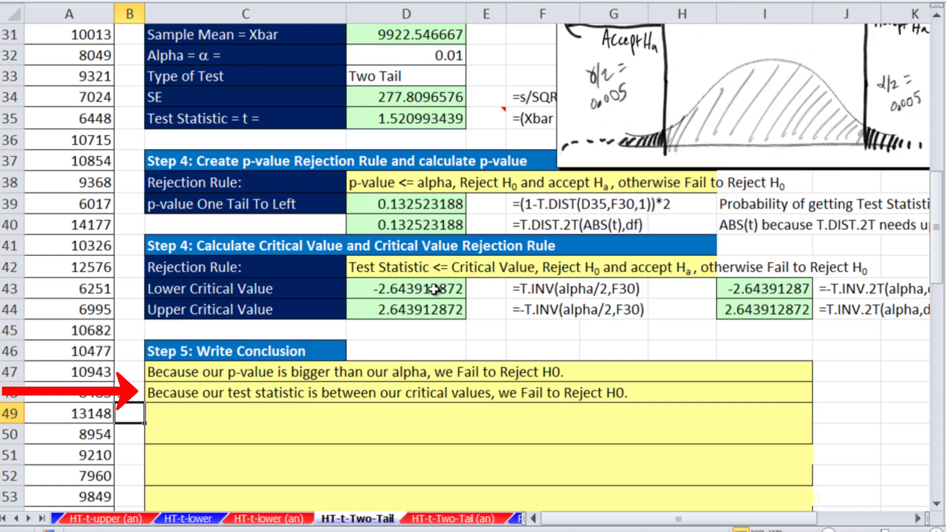
pyautogui.click(425, 120)
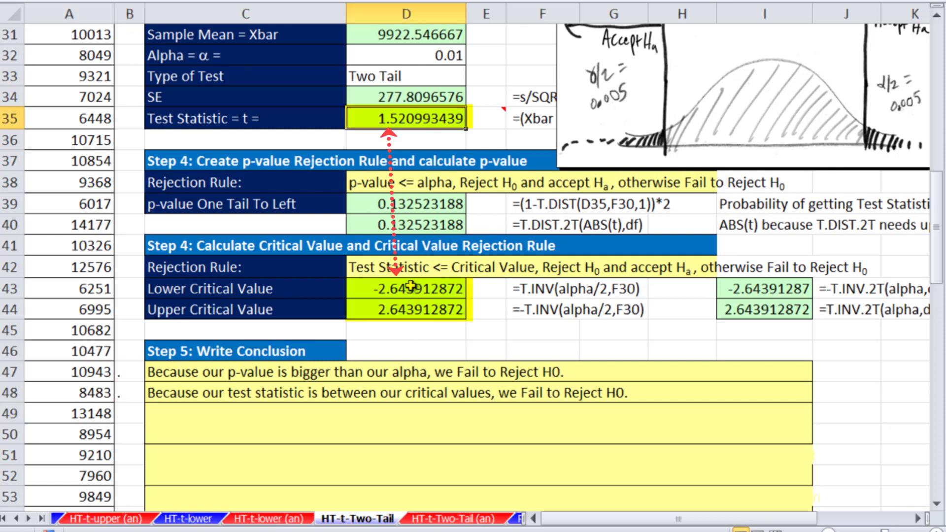
pyautogui.click(131, 414)
pyautogui.write('.')
pyautogui.press('Return')
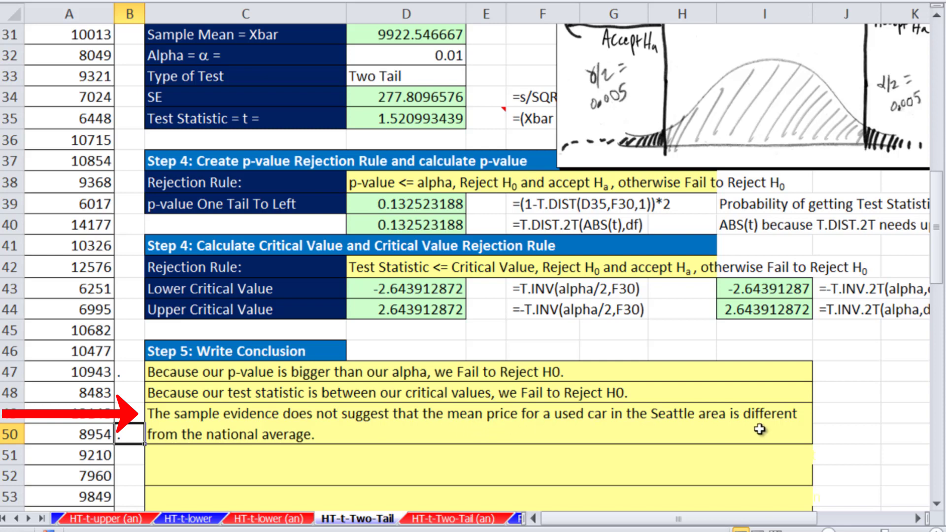
# Step: Type a period in B51 to show the conclusion about the $9923 sample mean
pyautogui.click(129, 456)
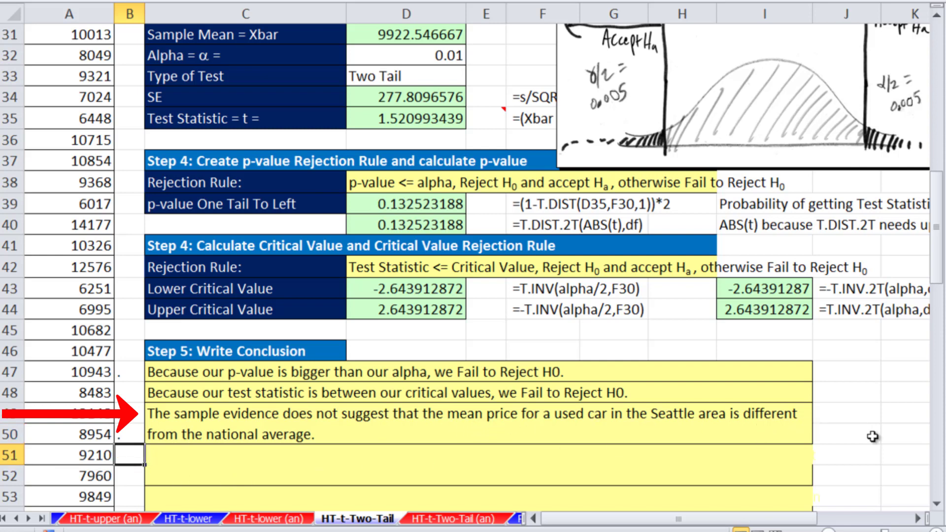
pyautogui.scroll(-1, 939, 507)
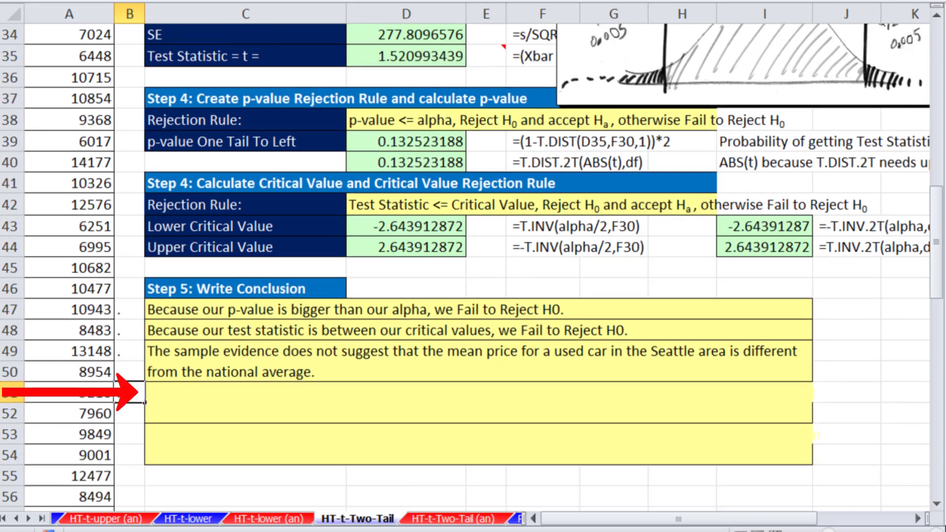
pyautogui.write('.')
pyautogui.press('Return')
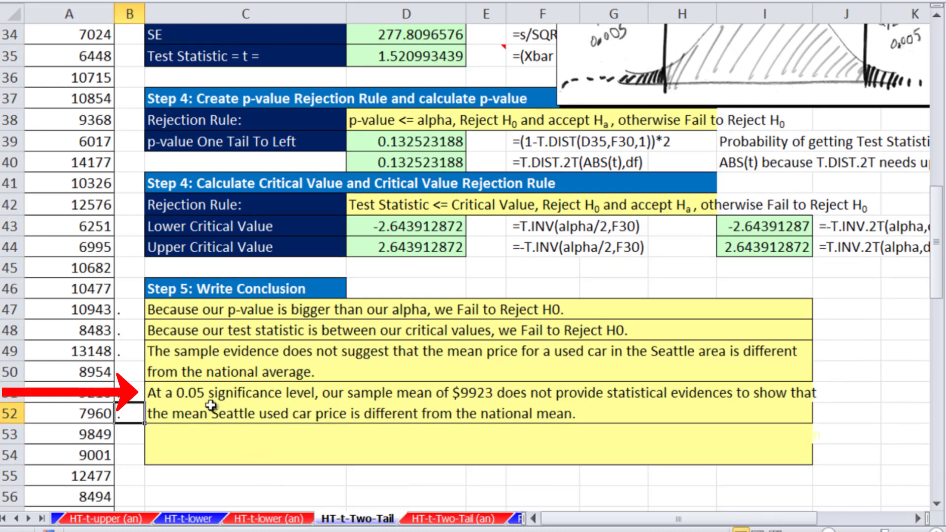
# Step: Change the significance level in the row 51 sentence from 0.05 to 0.01
pyautogui.doubleClick(173, 393)
pyautogui.moveTo(197, 393); pyautogui.dragTo(205, 393)
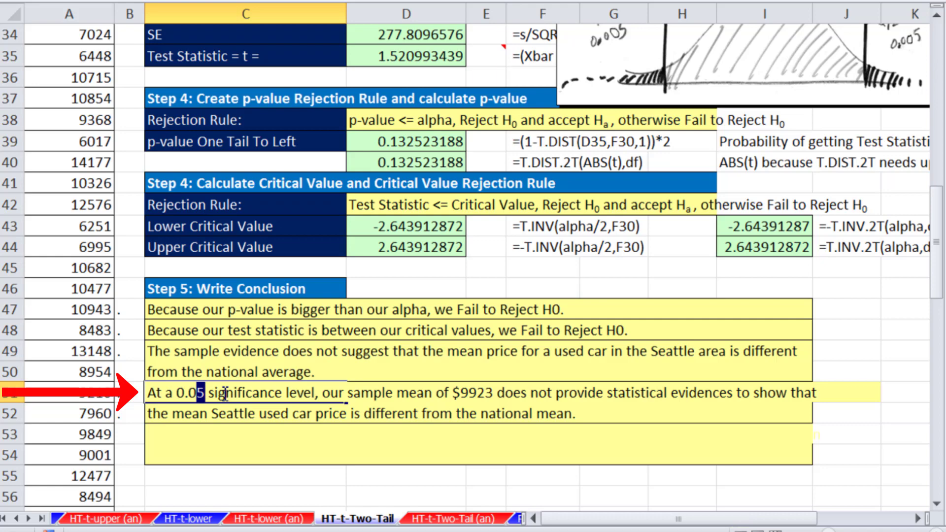
pyautogui.write('1')
pyautogui.press('Return')
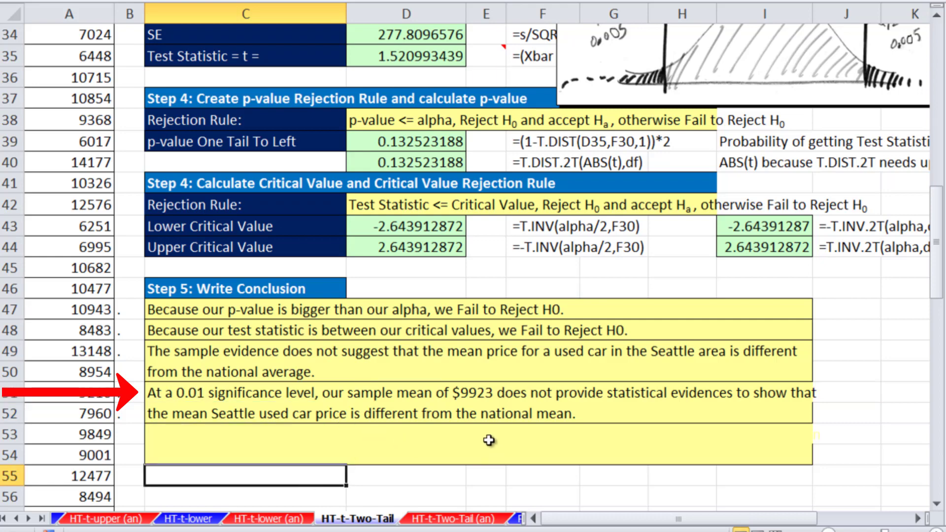
pyautogui.scroll(3, 474, 404)
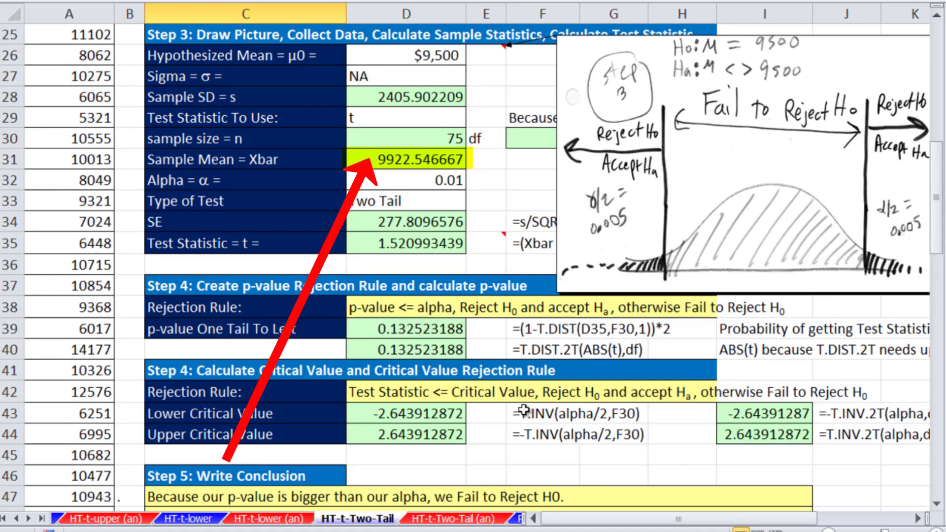
pyautogui.scroll(-4, 498, 343)
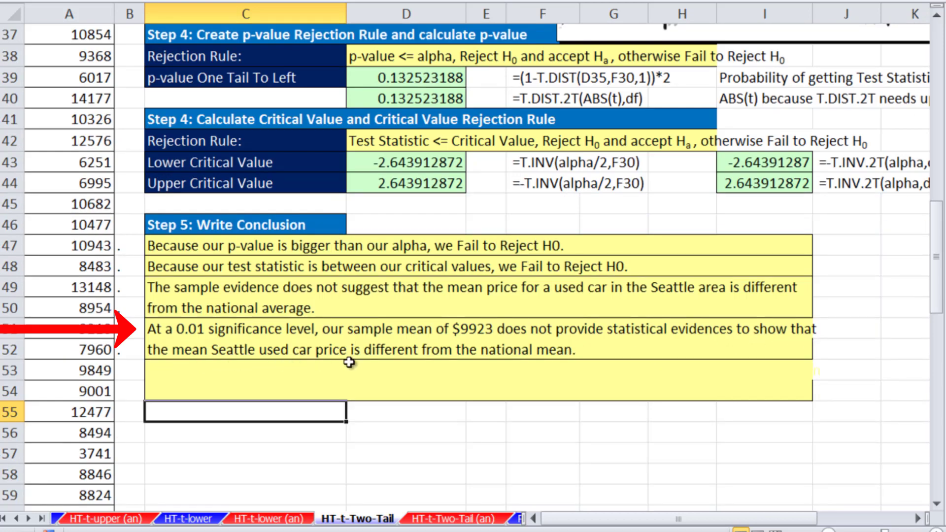
pyautogui.click(131, 371)
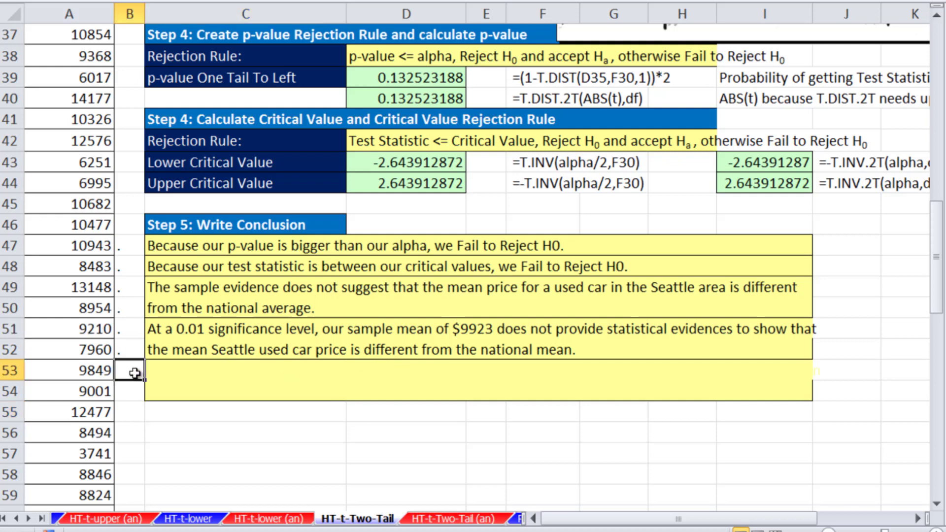
# Step: Type a period in B53 to show the Type 2 Error warning sentence
pyautogui.write('.')
pyautogui.press('Return')
pyautogui.write('.')
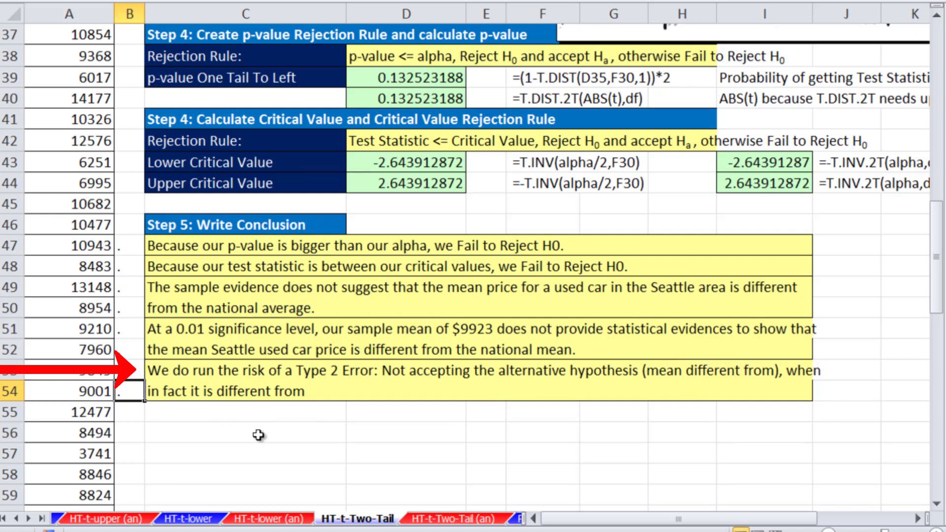
pyautogui.click(277, 433)
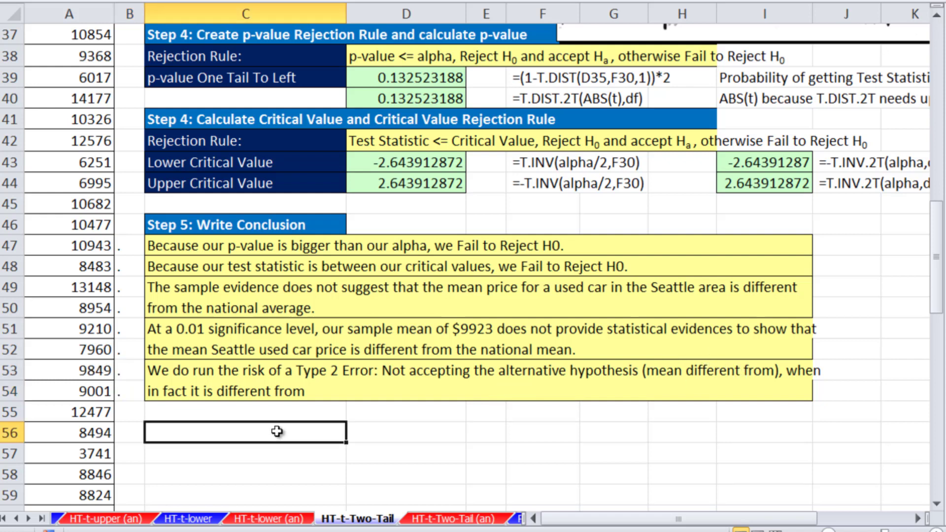